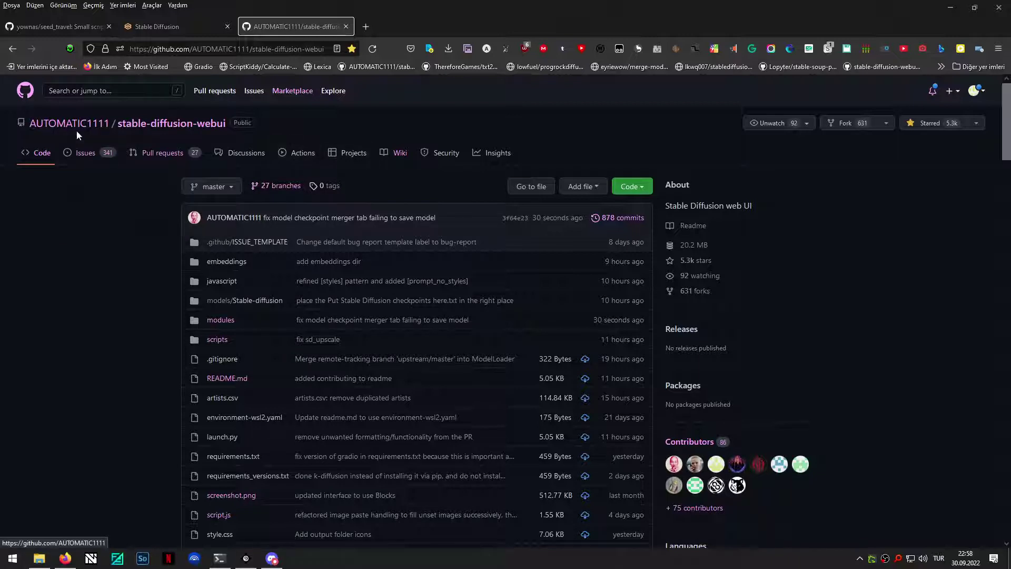
- Go from the stable-diffusion-webui repository page to its Wiki Home page
left_click(397, 159)
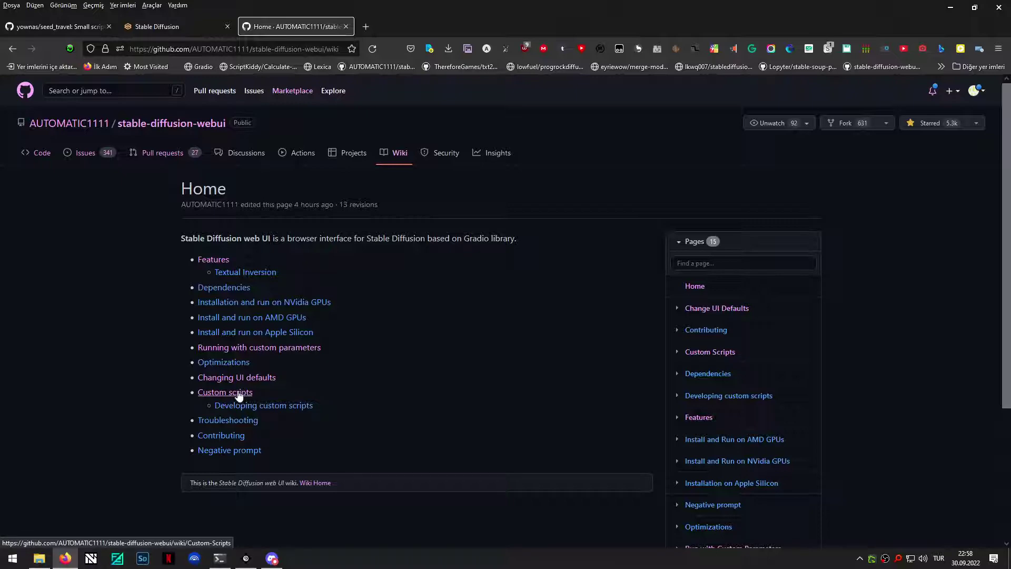
- Open the Custom scripts wiki page and scroll to the Seed Travel user script entry
left_click(239, 393)
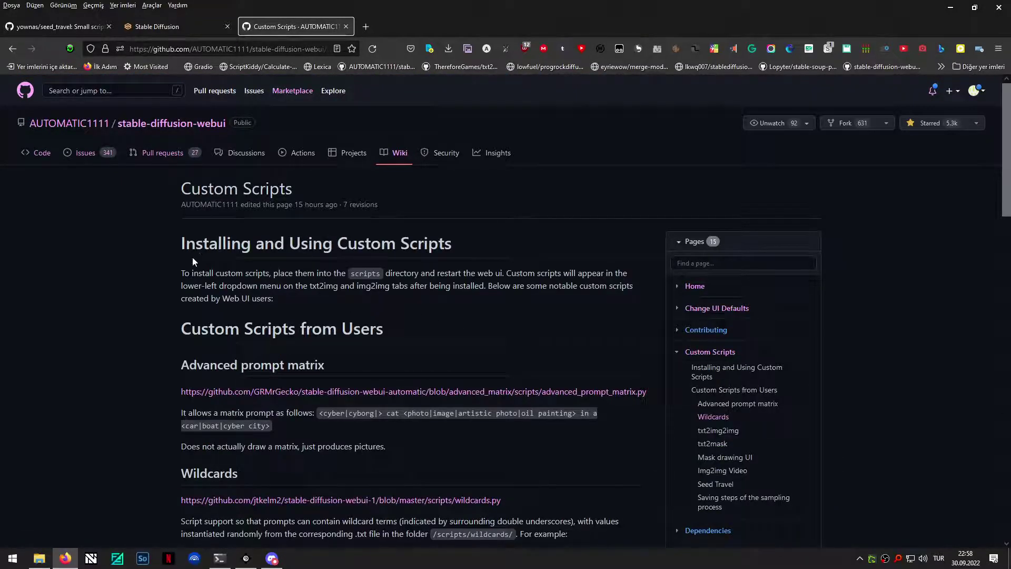
scroll(124, 298, "down", 5)
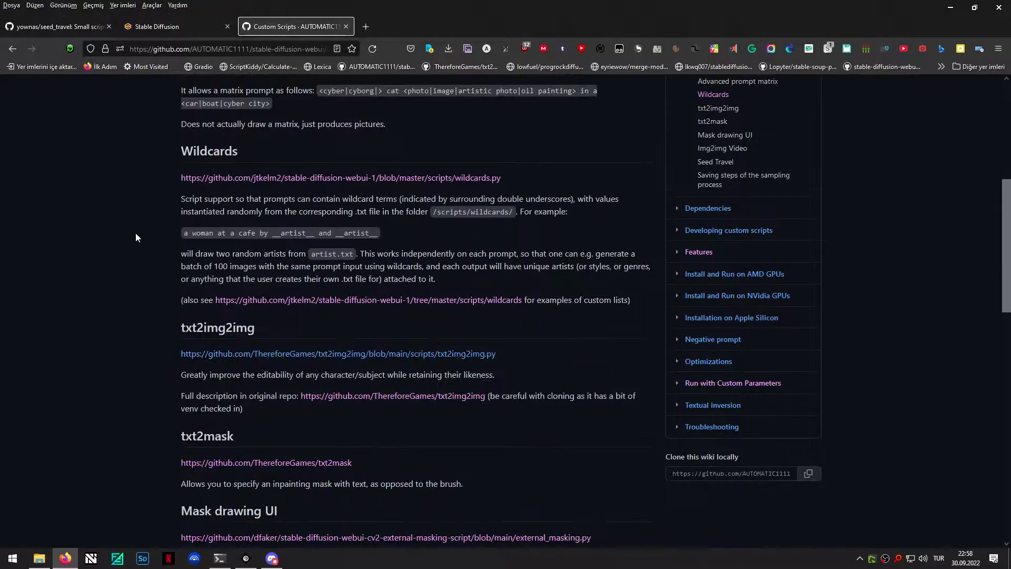
scroll(135, 233, "up", 3)
scroll(135, 233, "down", 4)
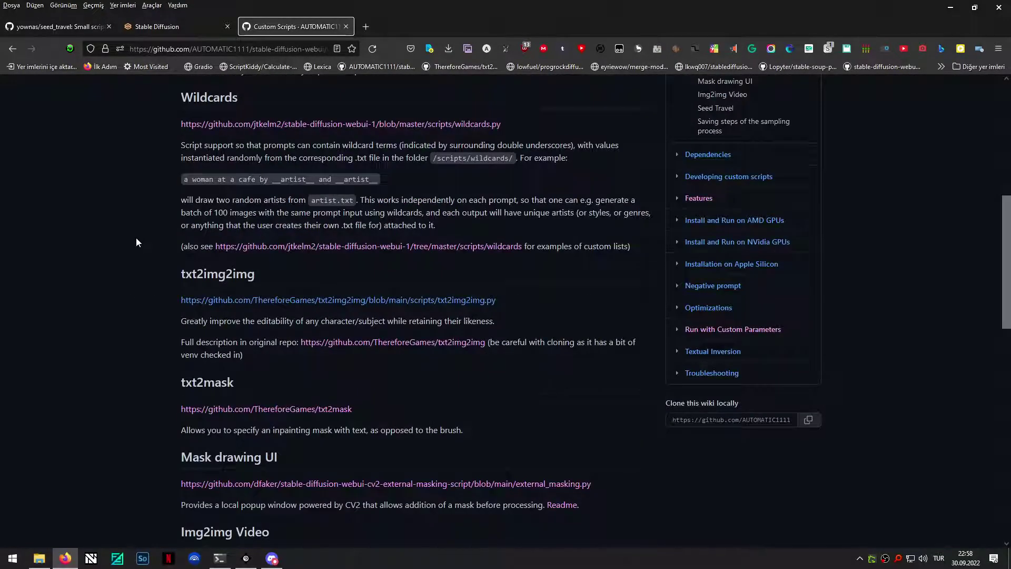
scroll(136, 248, "down", 4)
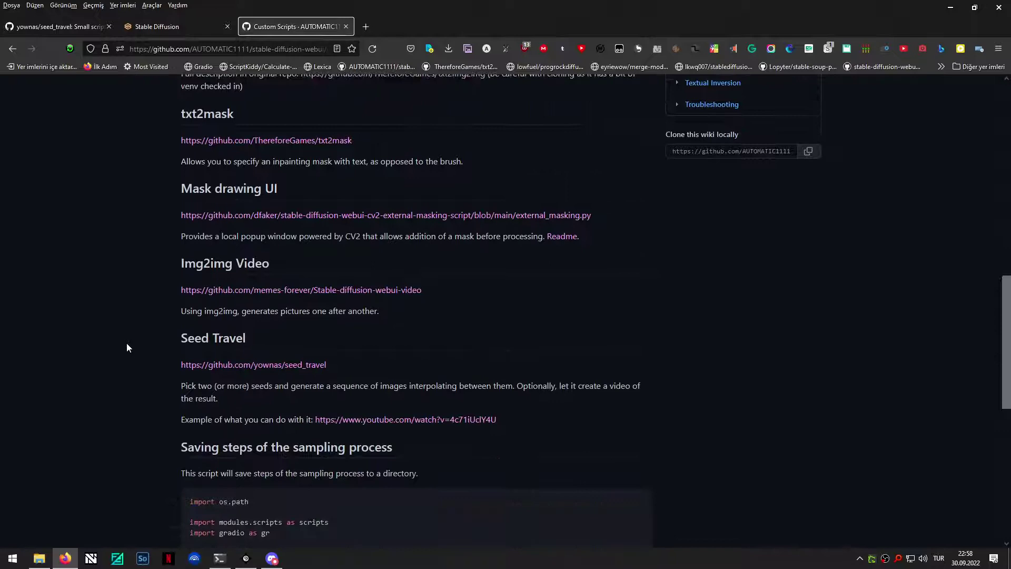
scroll(137, 363, "down", 1)
scroll(369, 232, "up", 1)
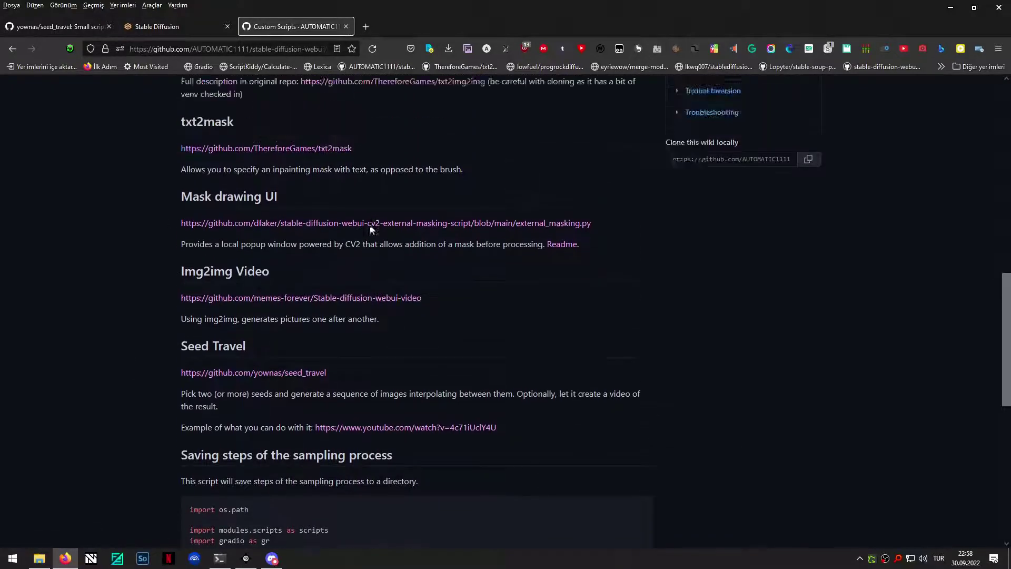
scroll(368, 237, "up", 2)
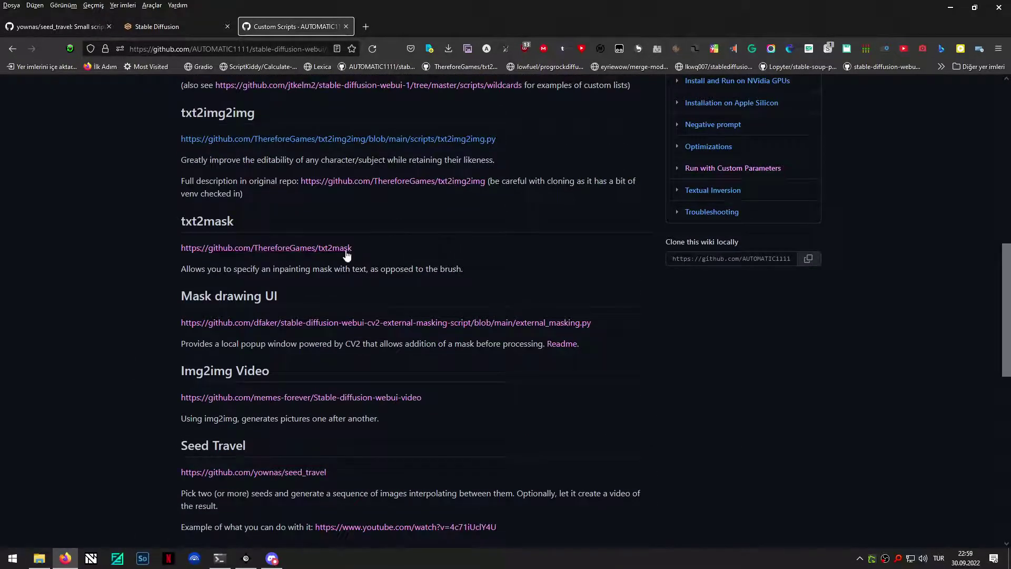
scroll(346, 255, "up", 6)
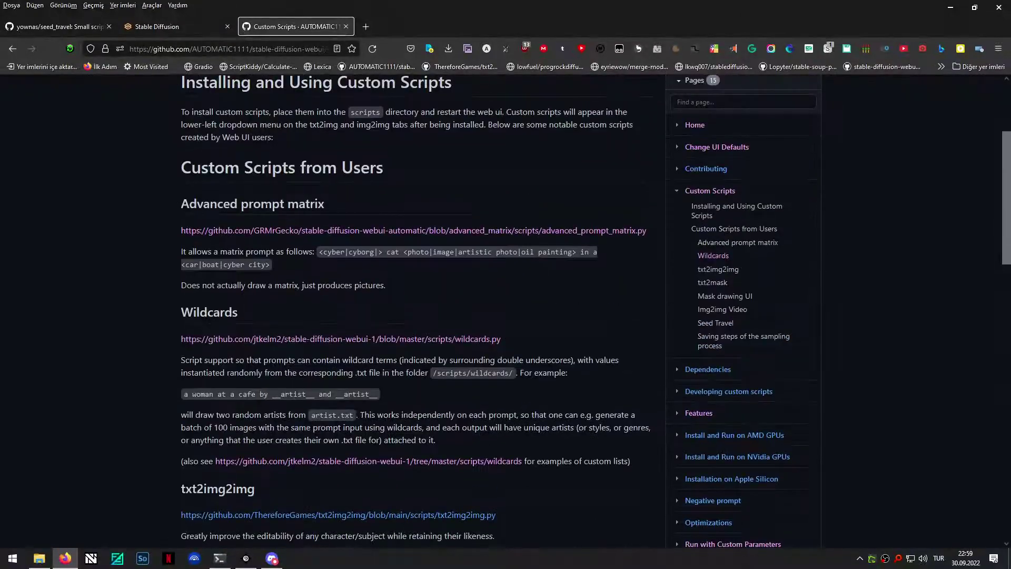
scroll(254, 280, "down", 3)
scroll(127, 259, "down", 2)
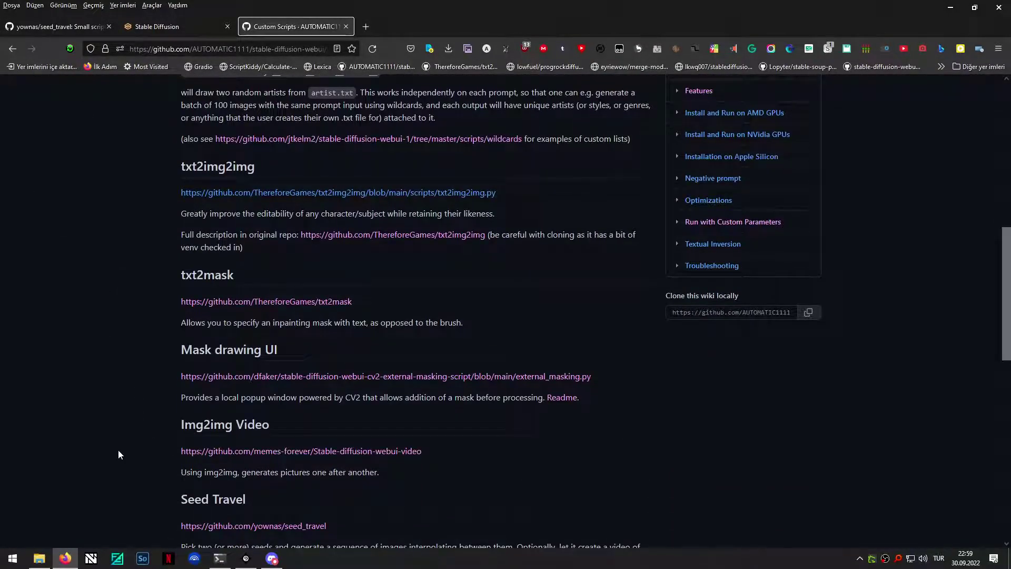
scroll(160, 463, "down", 2)
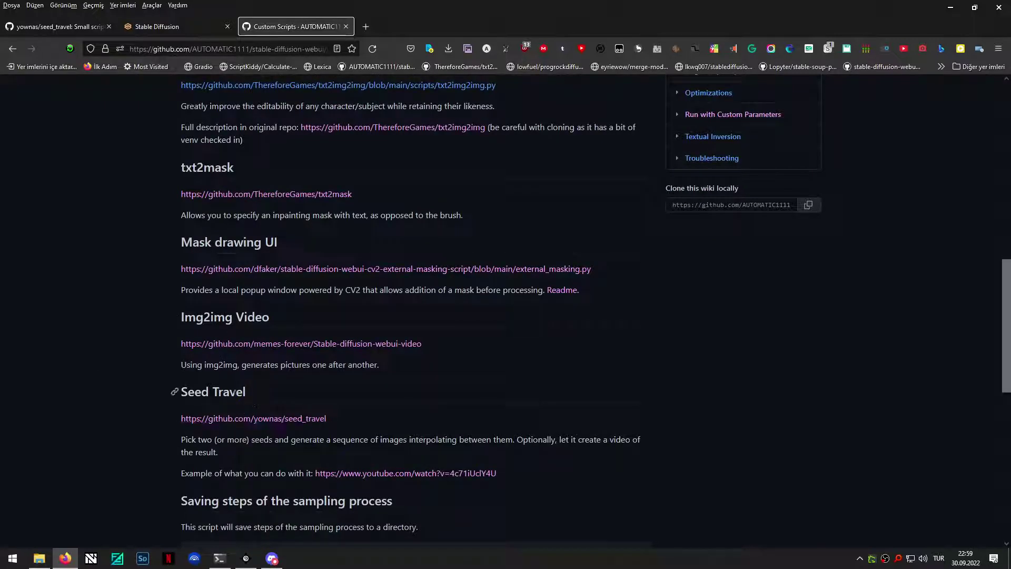
- Open yownas/seed_travel in a new tab and highlight moviepy==1.0.3 in its Installation notes
middle_click(293, 424)
left_click(423, 27)
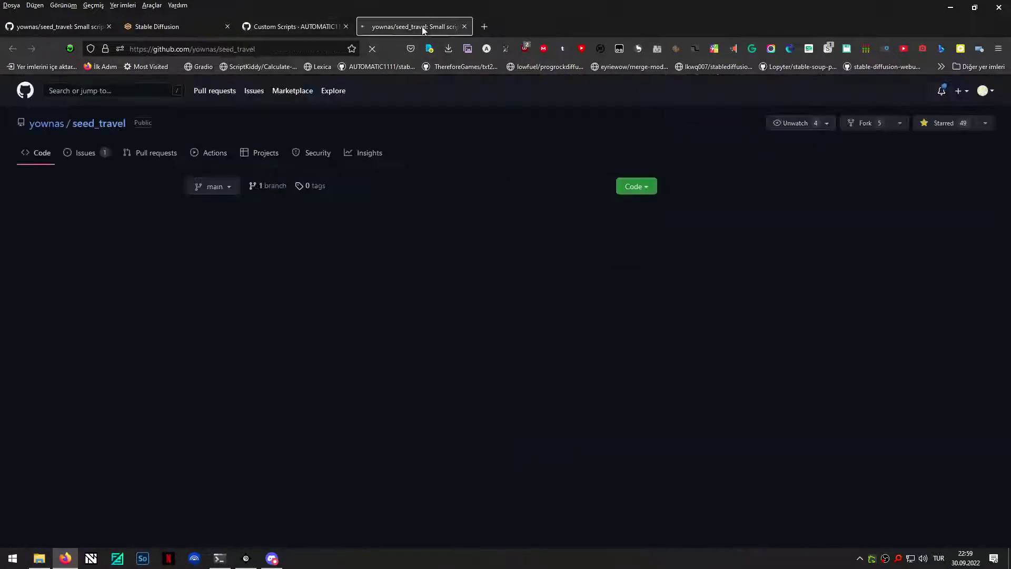
scroll(140, 327, "down", 2)
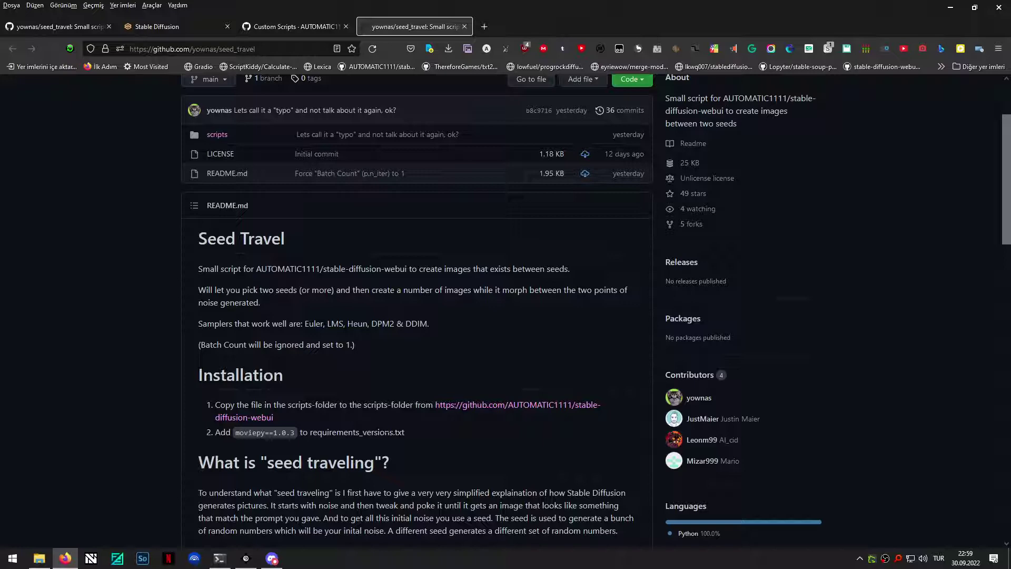
scroll(461, 342, "down", 2)
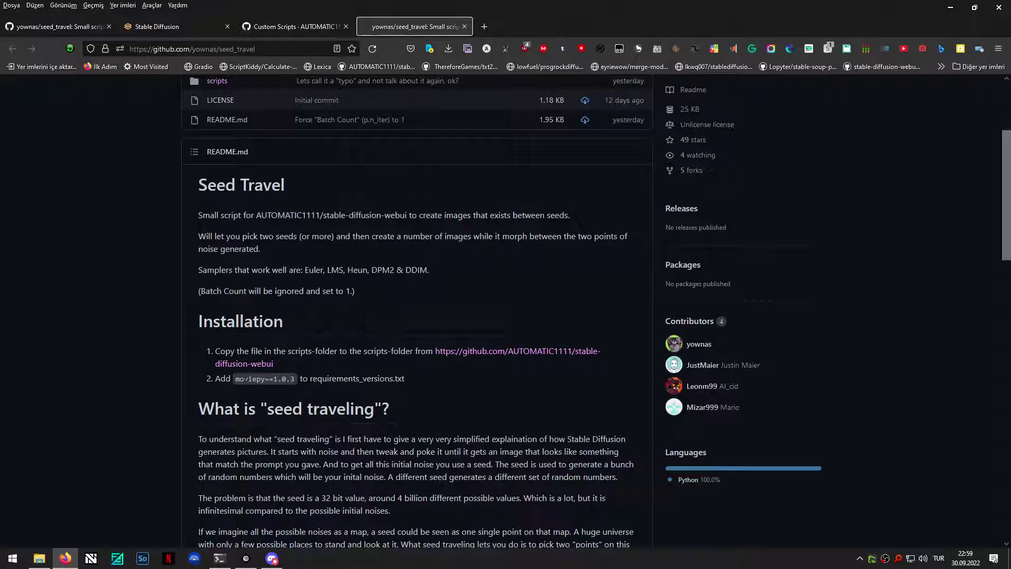
left_click_drag(237, 378, 298, 382)
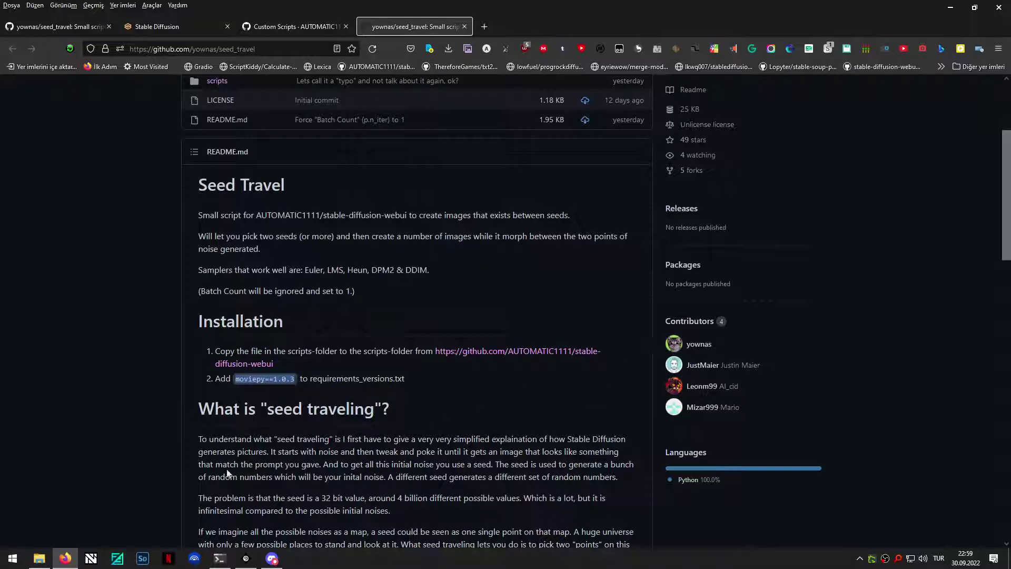
- Glance at the local scripts folder, then browse to seed_travel's scripts folder on GitHub
left_click(46, 557)
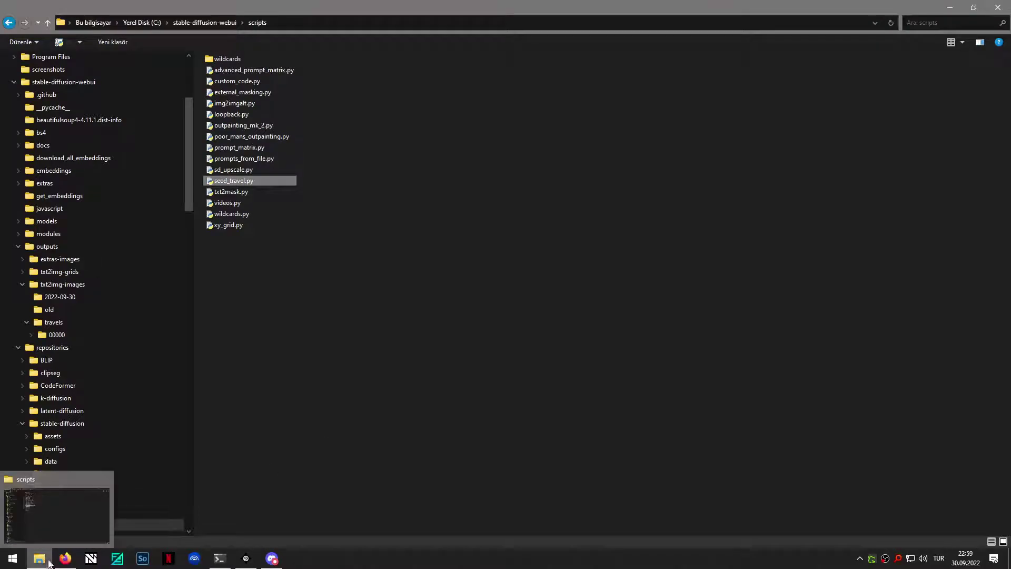
left_click(69, 561)
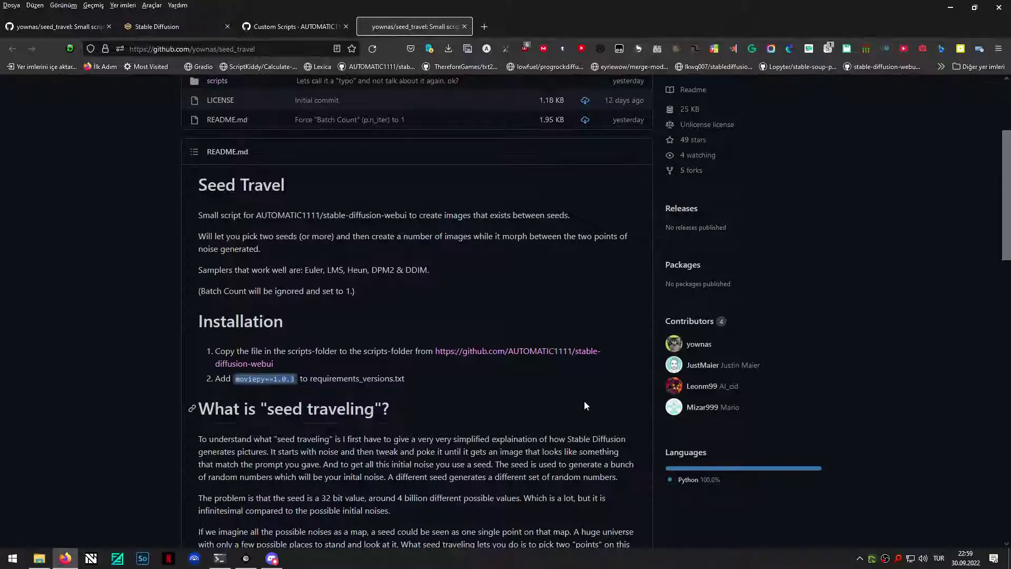
scroll(569, 408, "up", 3)
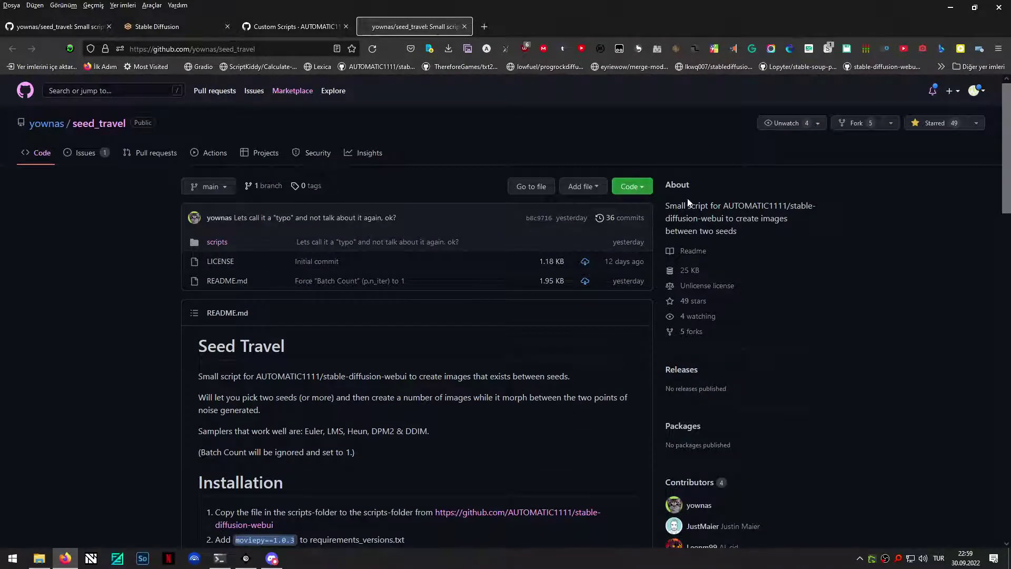
left_click(632, 187)
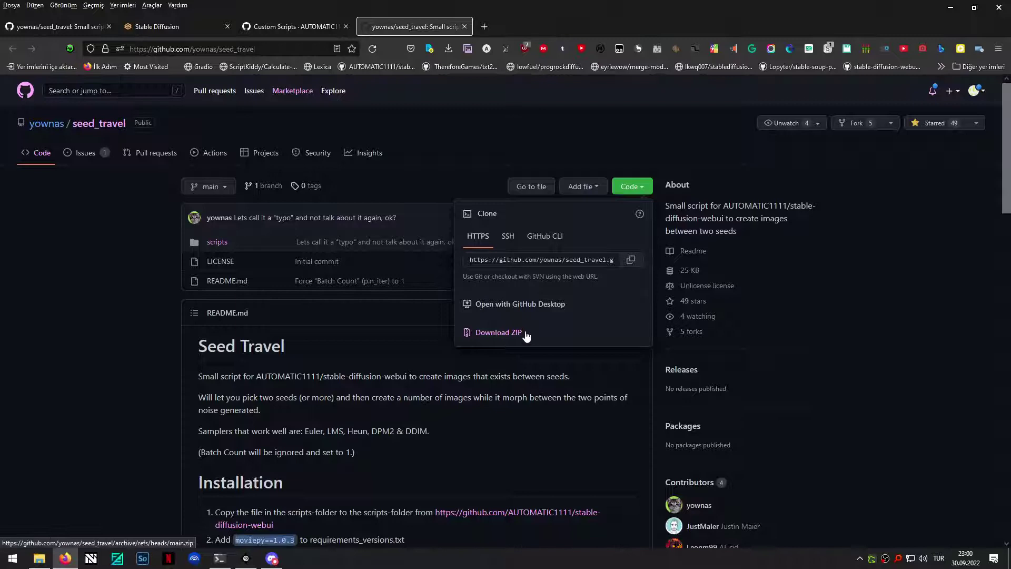
left_click(103, 405)
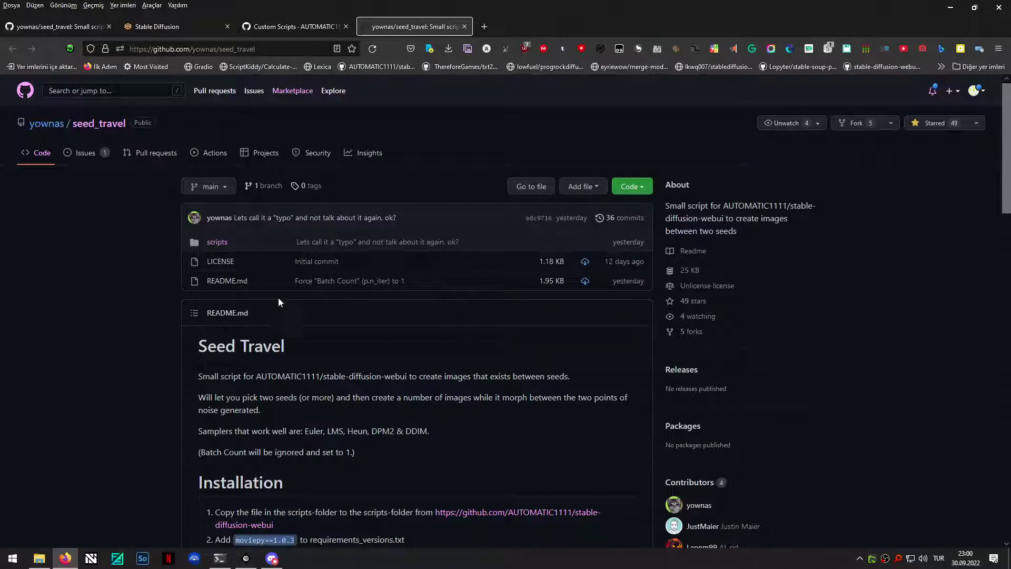
left_click(217, 243)
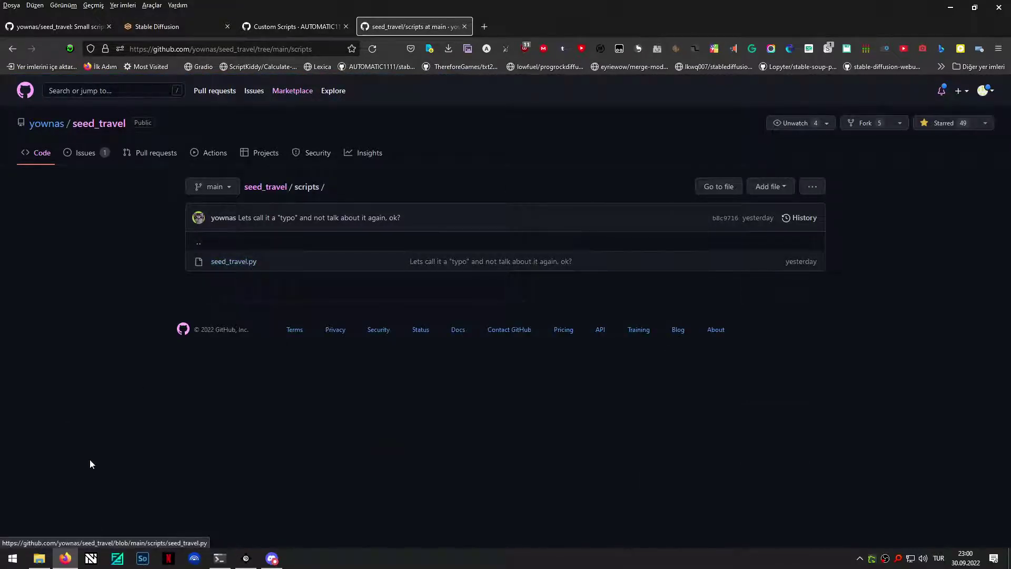
- Show the local scripts folder in File Explorer, confirming seed_travel.py (5.49 KB) is present
left_click(39, 559)
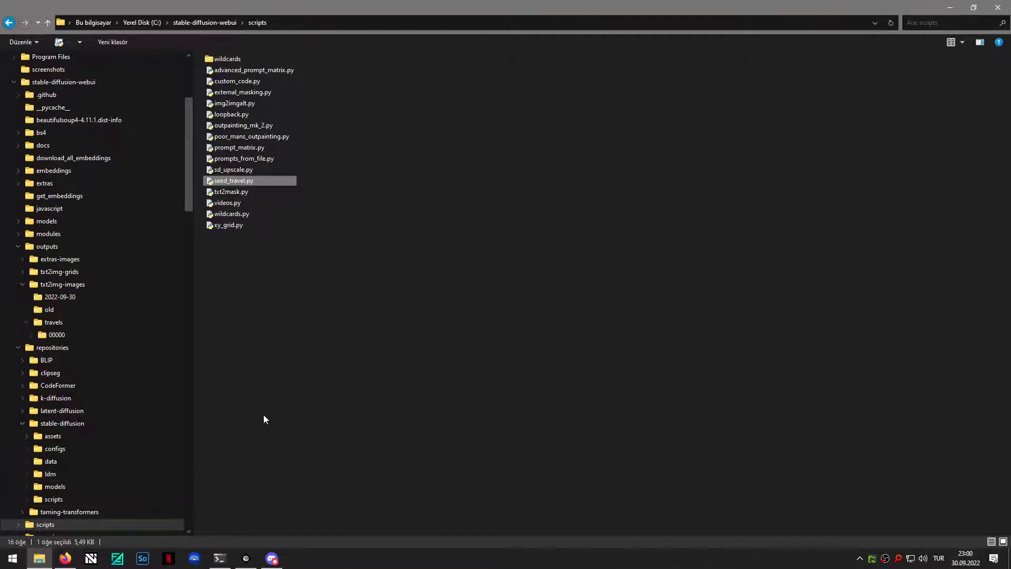
- Go up to the stable-diffusion-webui folder, then return to the seed_travel page in Firefox
left_click(222, 23)
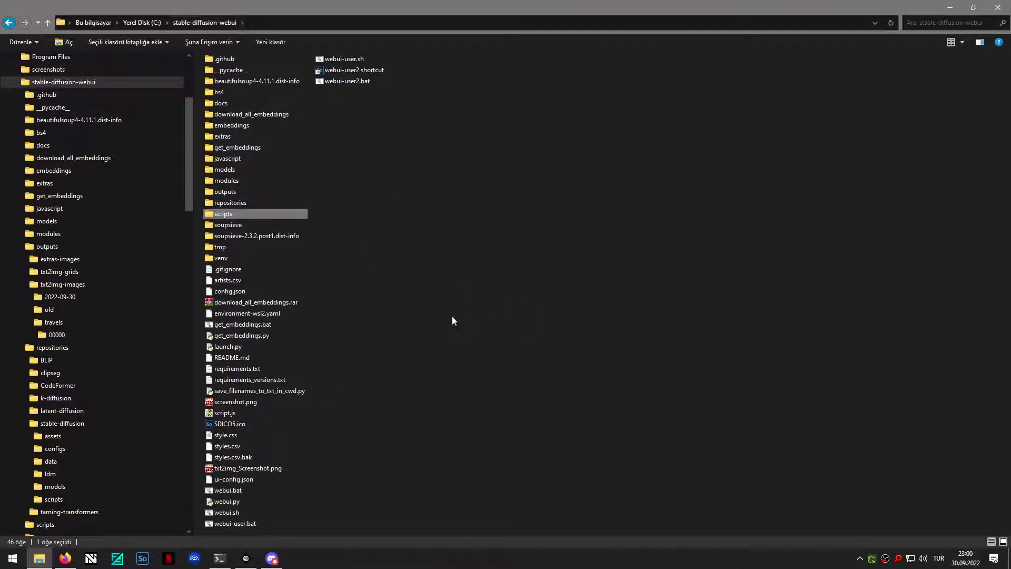
left_click(65, 558)
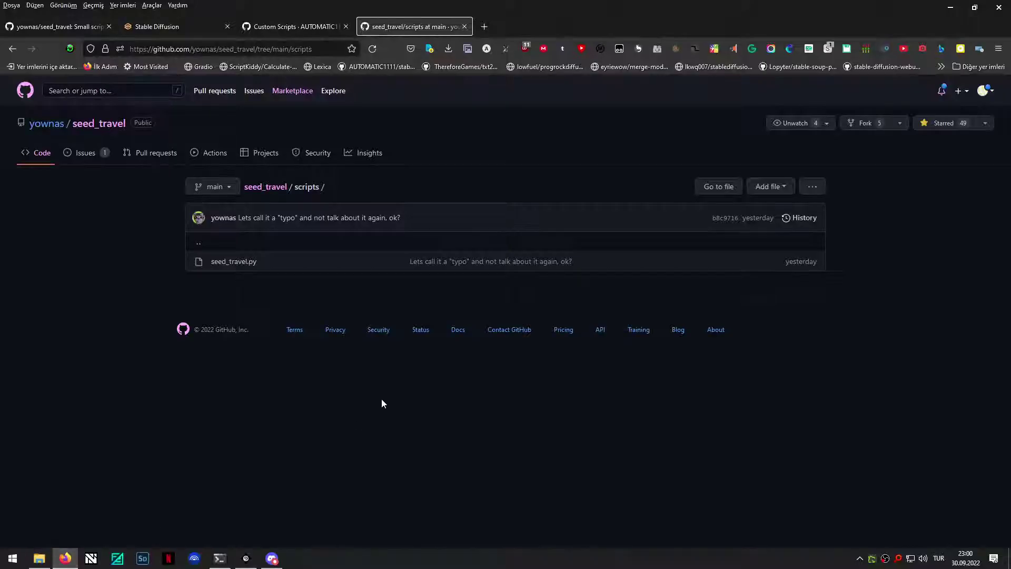
- Go back to the seed_travel repository root and highlight the moviepy==1.0.3 requirement
key("alt+Left")
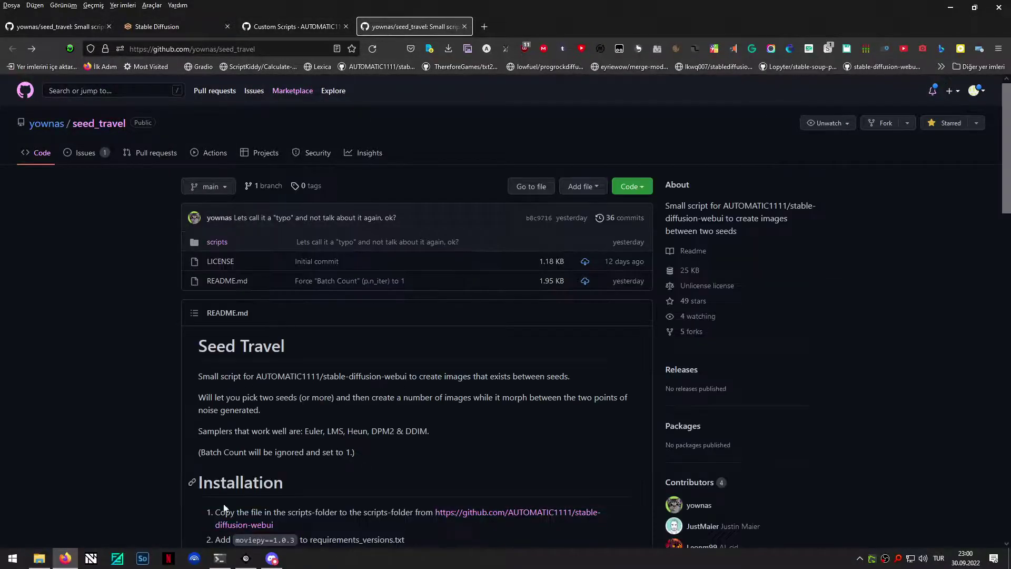
scroll(360, 444, "down", 2)
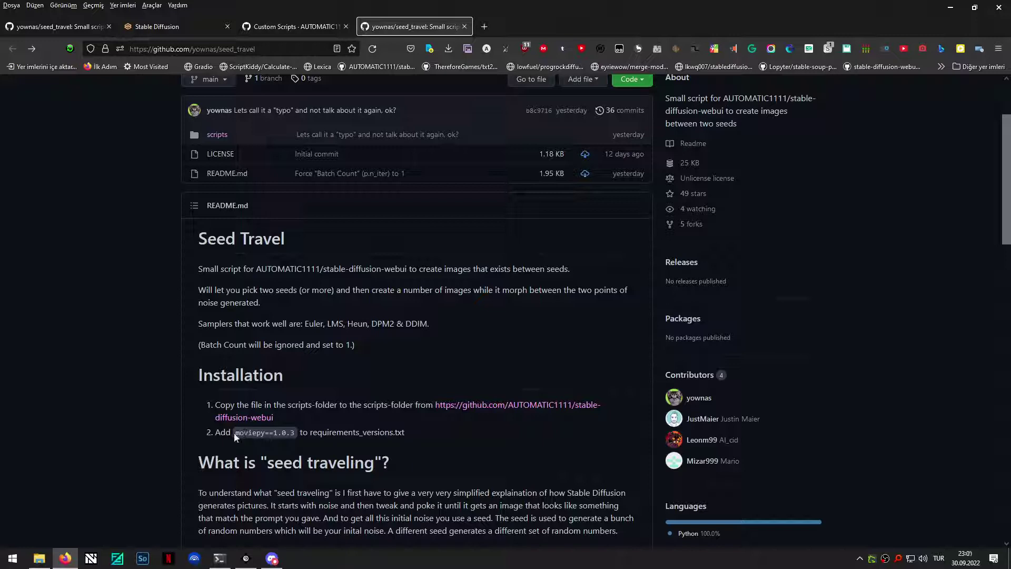
left_click_drag(235, 433, 292, 433)
- Navigate into stable-diffusion-webui\venv\Lib\site-packages in File Explorer
mouse_move(40, 559)
left_click(65, 506)
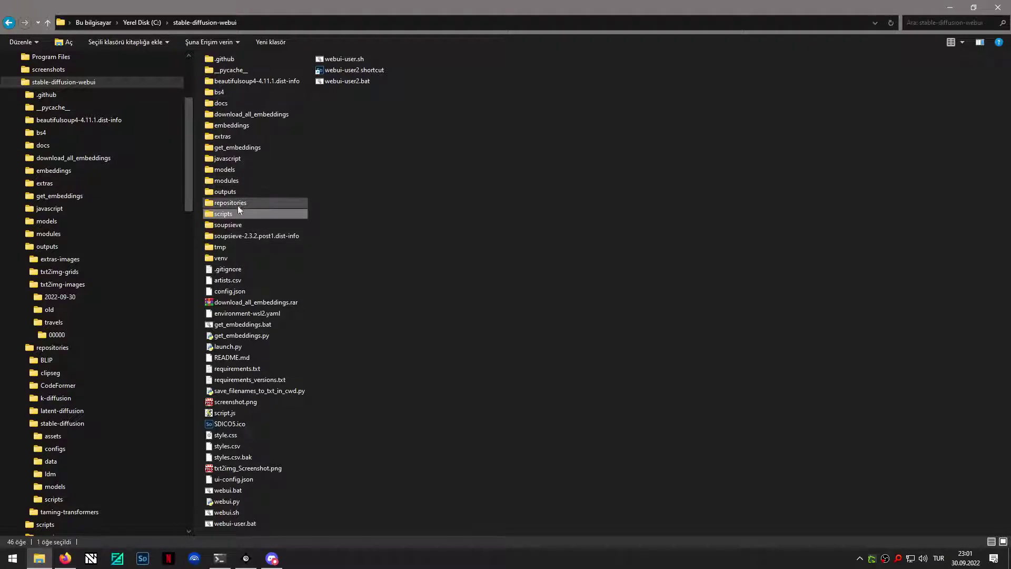
left_click(221, 260)
double_click(222, 259)
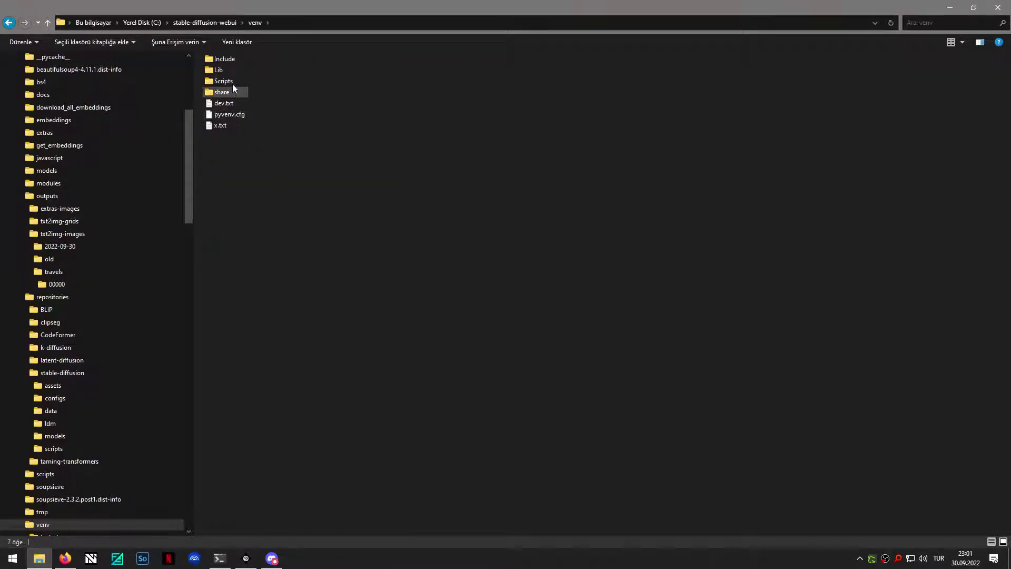
left_click(221, 73)
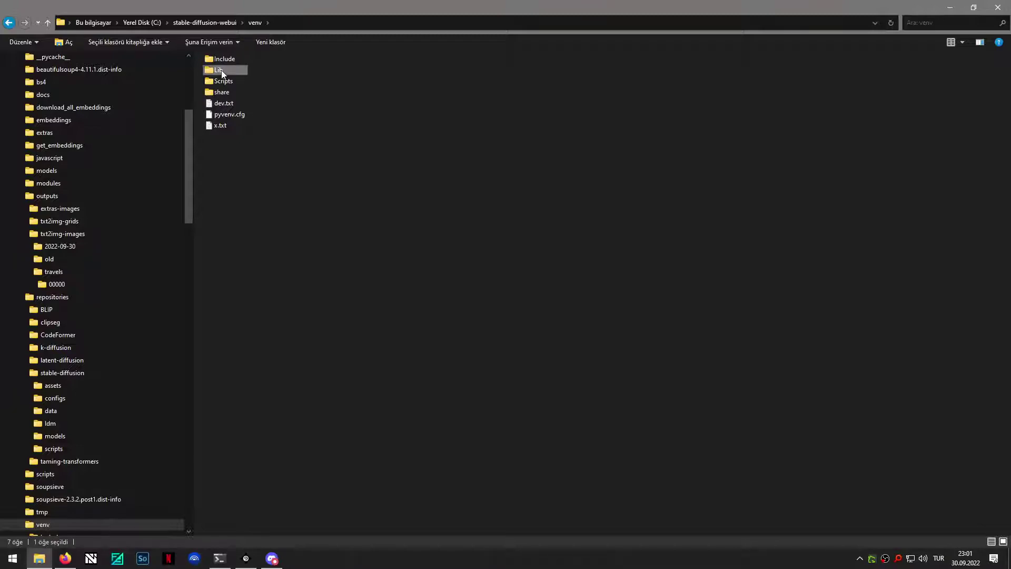
double_click(222, 73)
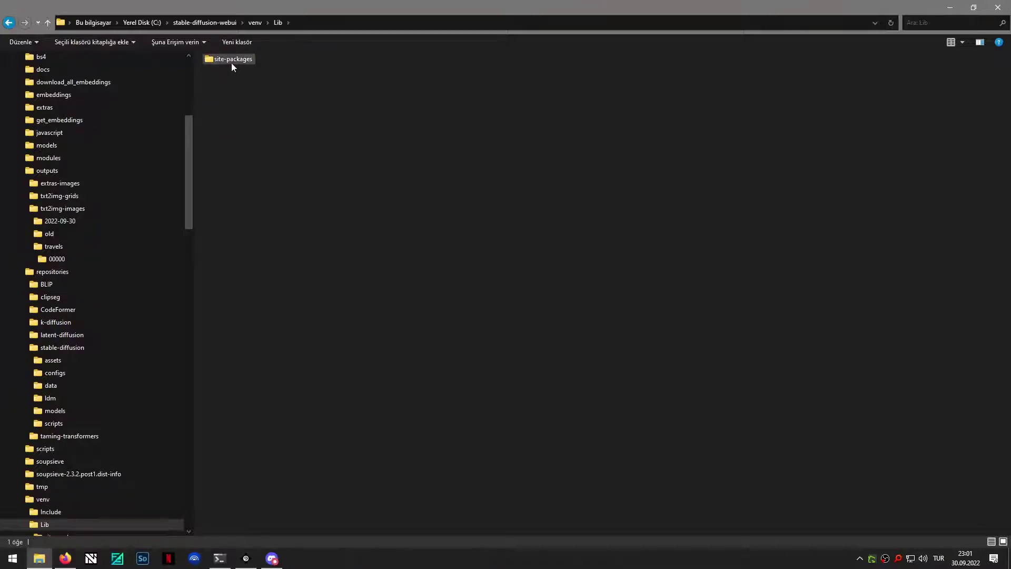
double_click(236, 59)
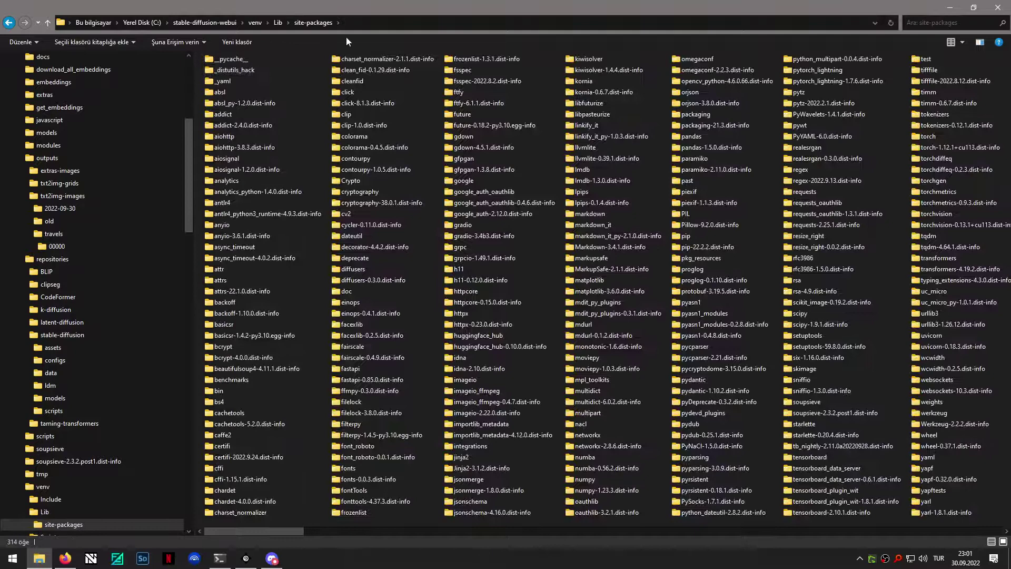
- Launch a command prompt in site-packages by entering cmd in the address bar
left_click(369, 22)
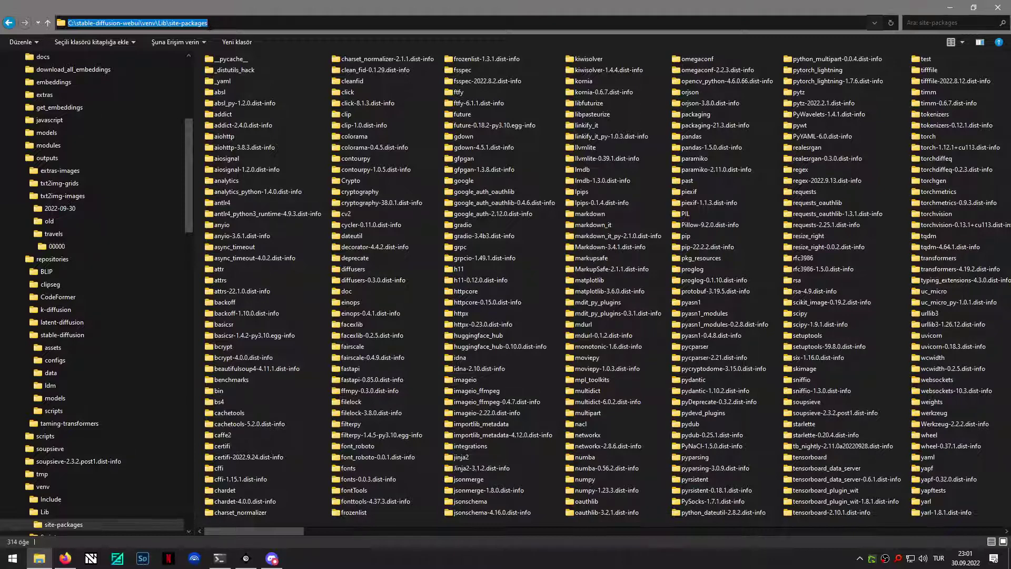
type("cmd")
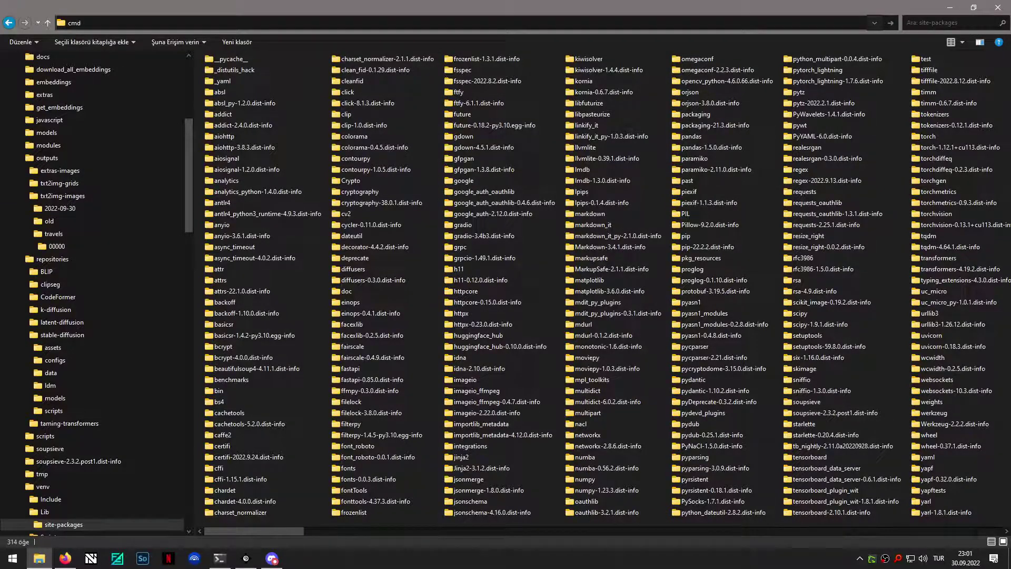
key("Return")
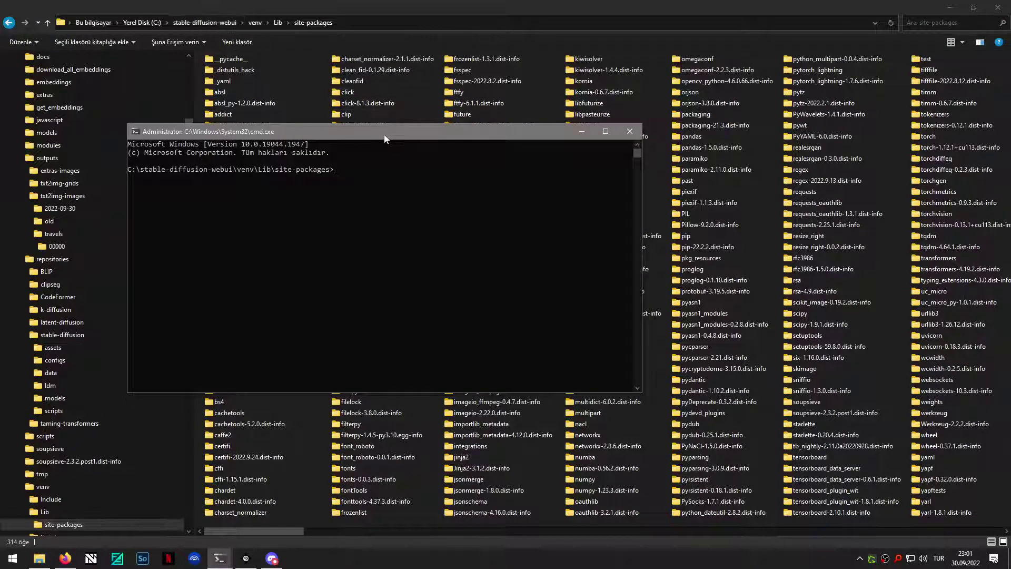
- Copy the moviepy==1.0.3 text from the Seed Travel GitHub README
left_click_drag(384, 136, 510, 251)
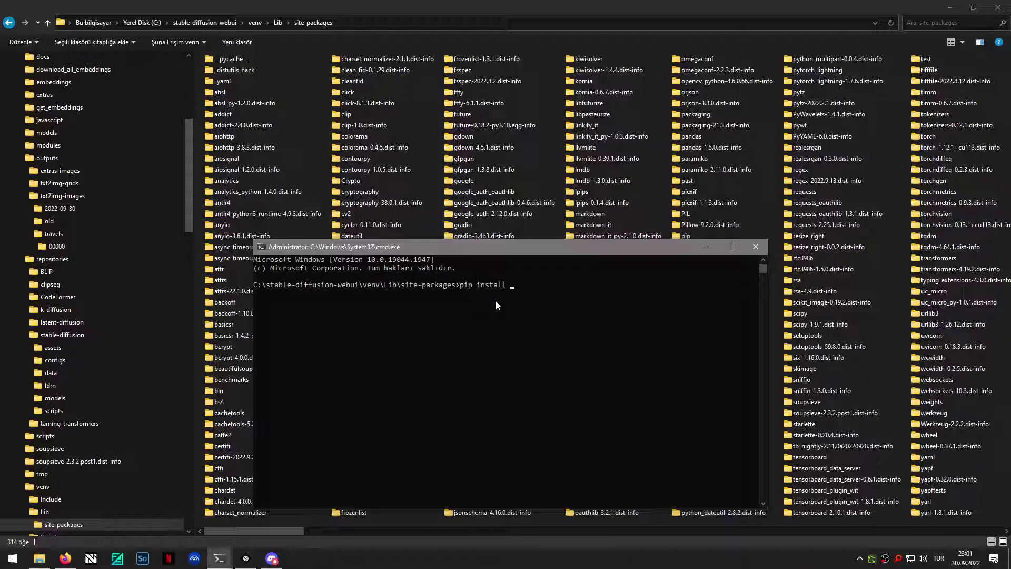
left_click(65, 558)
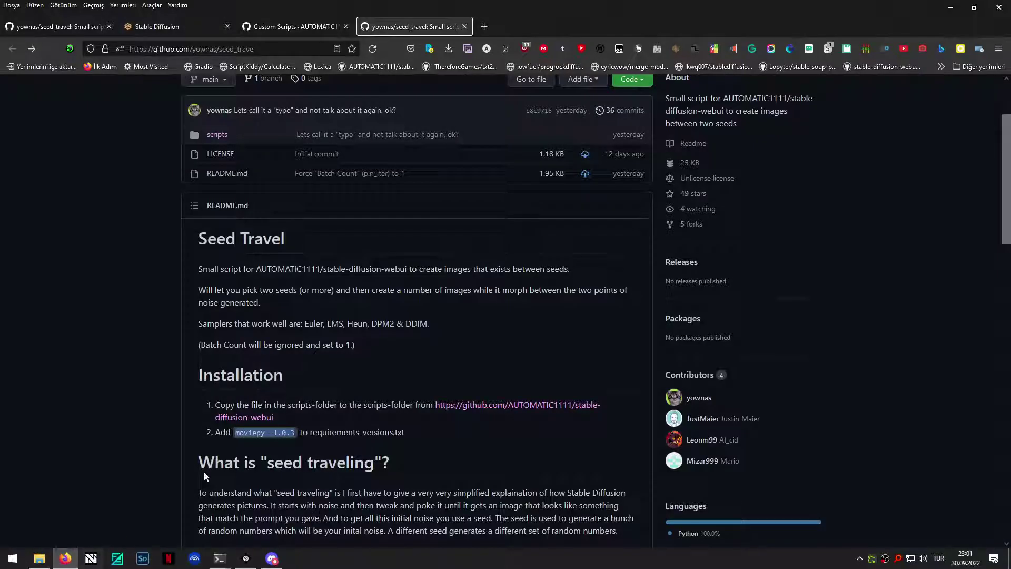
triple_click(269, 433)
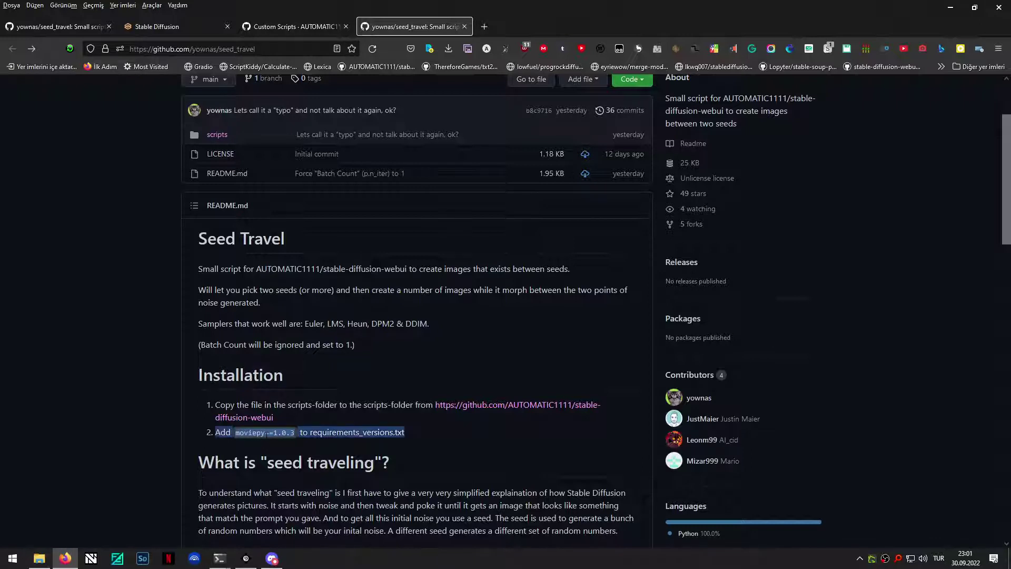
left_click(268, 432)
left_click_drag(297, 433, 236, 433)
key("ctrl+c")
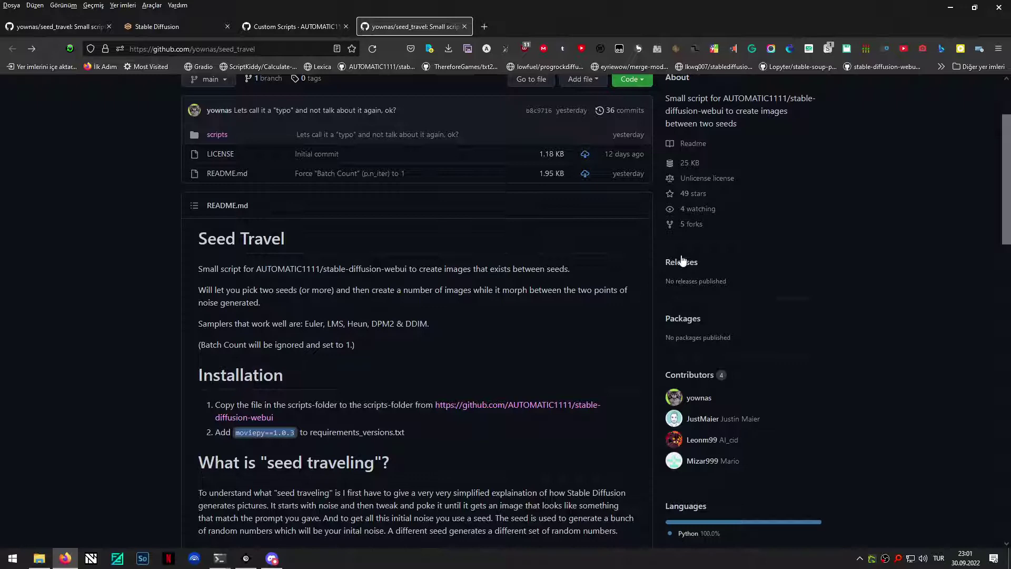
left_click(948, 8)
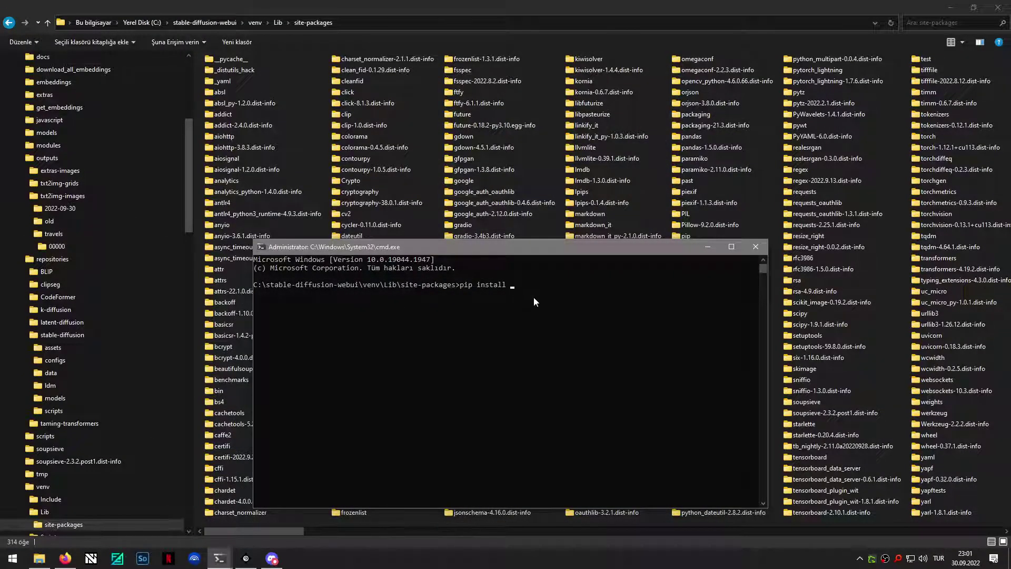
- Paste moviepy==1.0.3 after 'pip install ' in the console and append -t
key("ctrl+v")
type("-")
type("t")
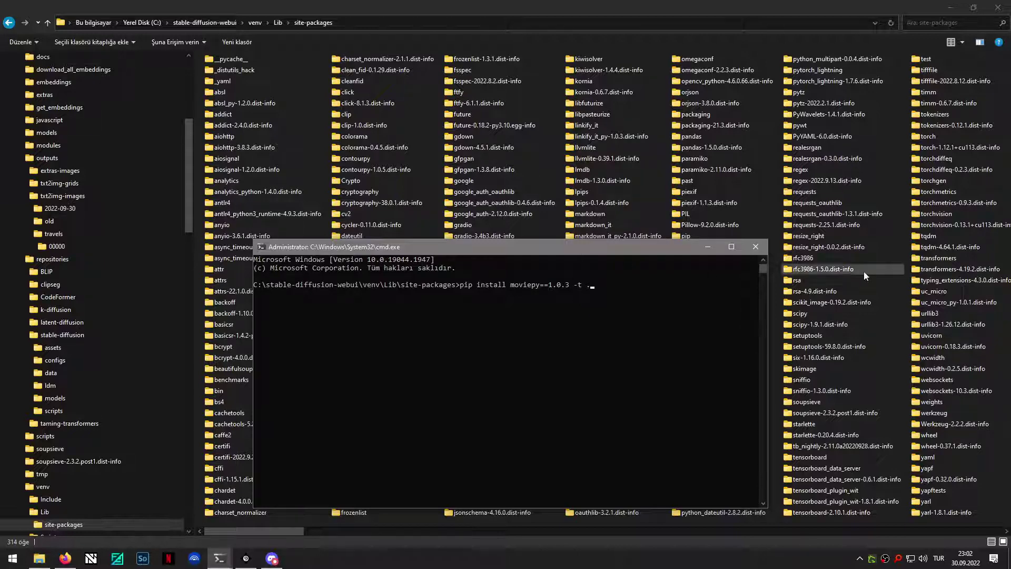
- Run pip install moviepy==1.0.3 -t . and review the installation output and warnings
left_click_drag(697, 252, 741, 238)
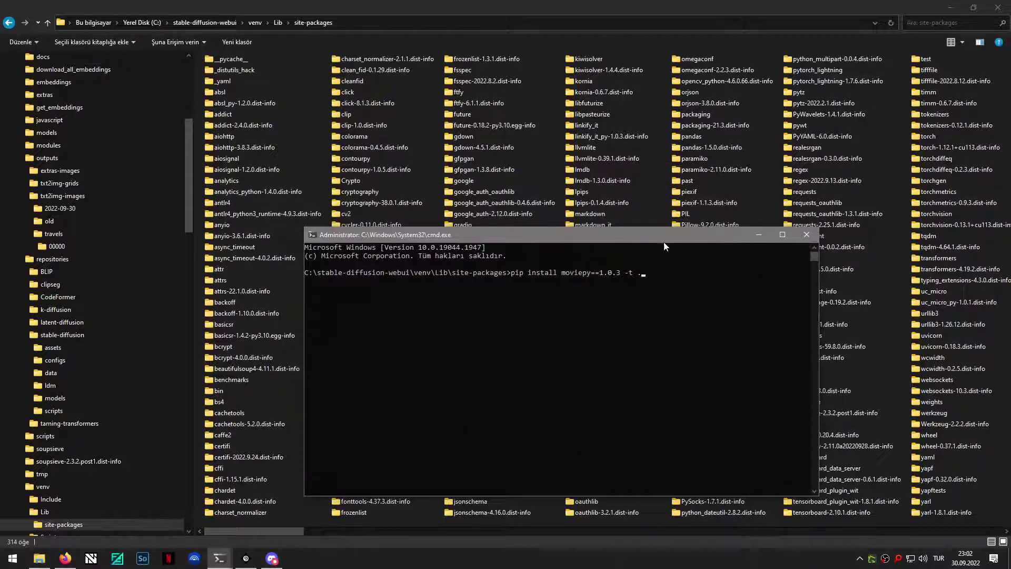
left_click_drag(672, 238, 660, 241)
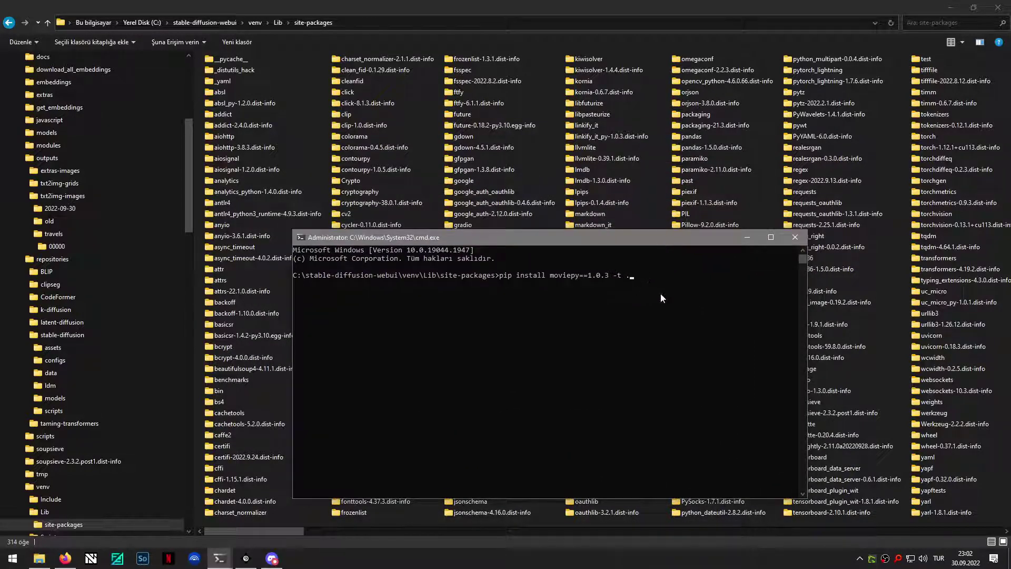
key("Return")
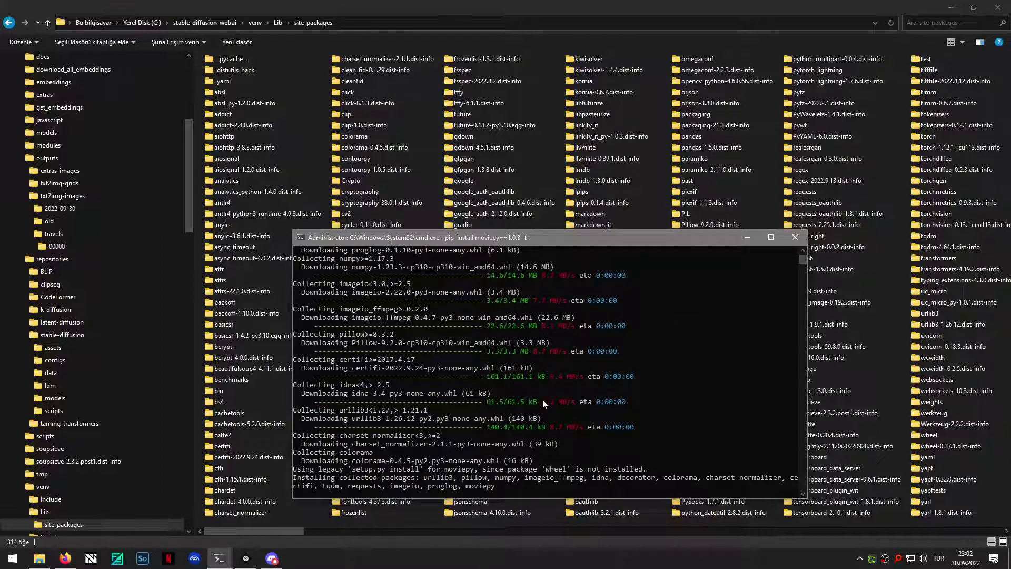
scroll(431, 358, "up", 4)
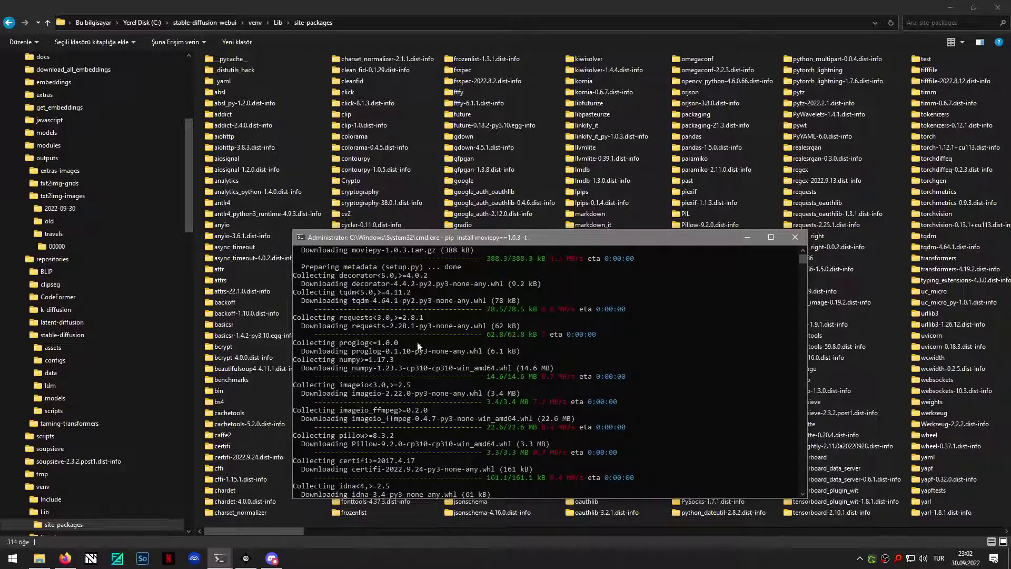
scroll(417, 346, "down", 5)
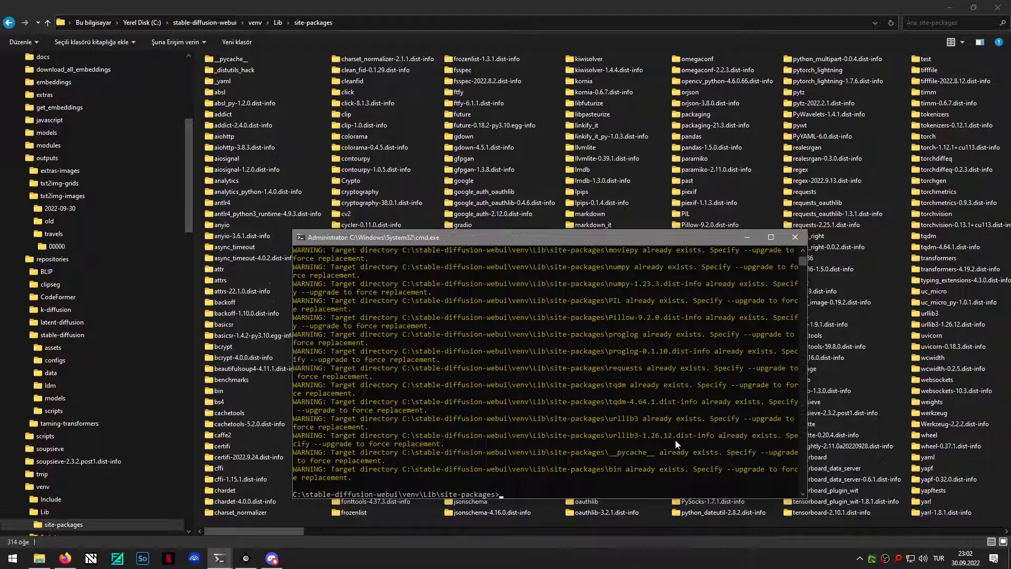
scroll(507, 370, "up", 10)
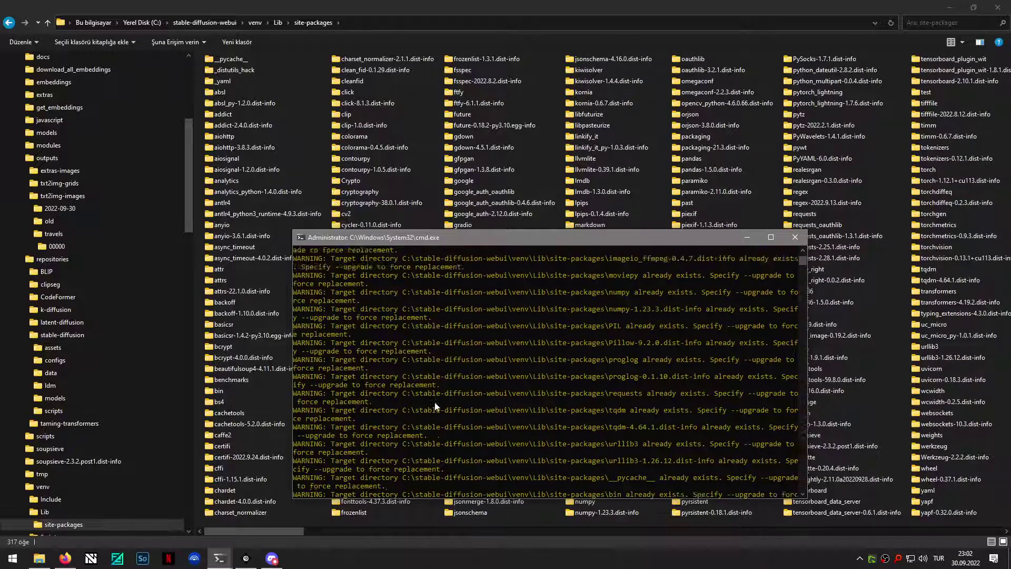
scroll(507, 370, "up", 2)
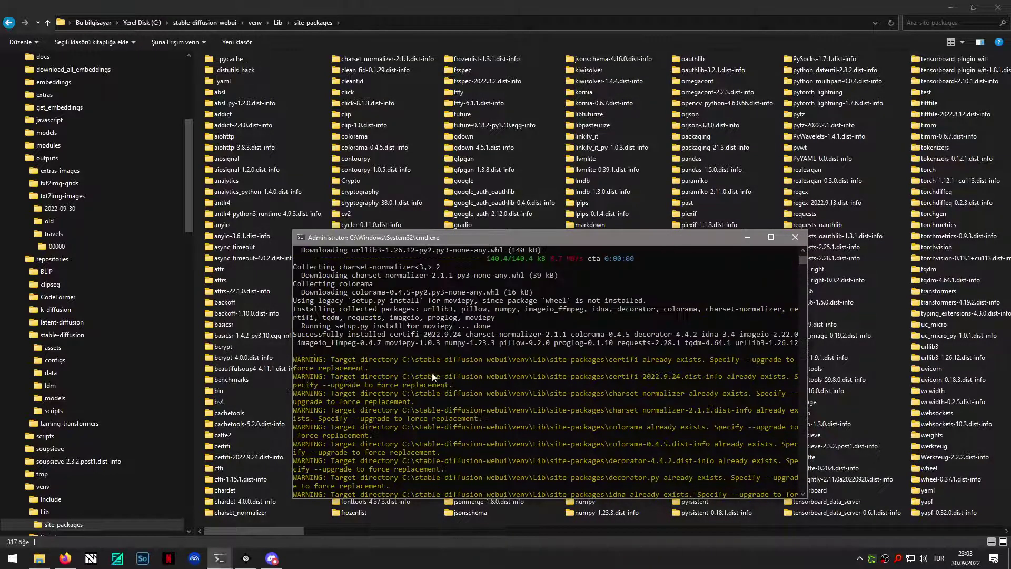
scroll(529, 387, "down", 11)
scroll(529, 389, "down", 4)
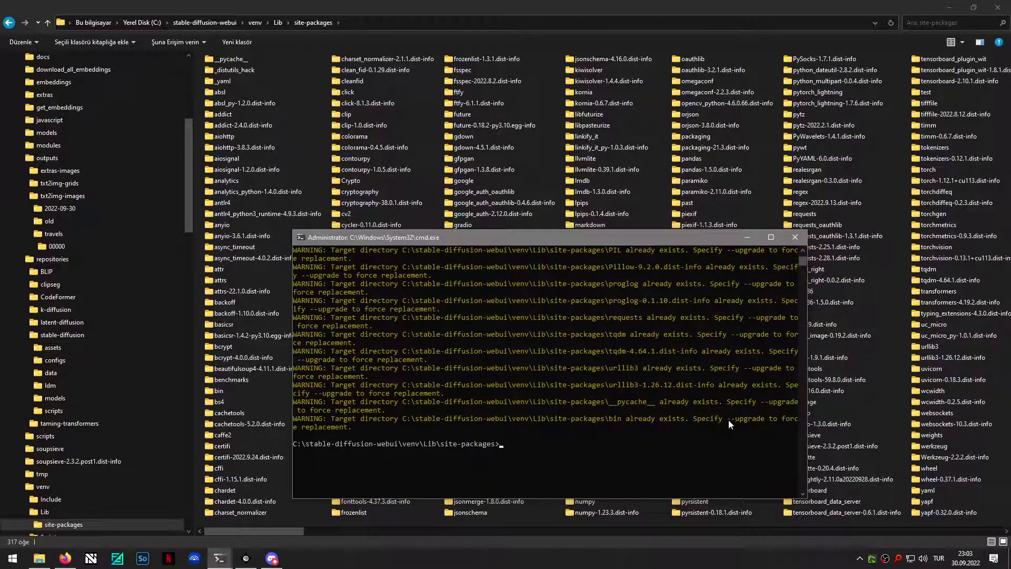
- Highlight the --upgrade warning, clear the recalled command, and close the console
left_click_drag(729, 419, 765, 422)
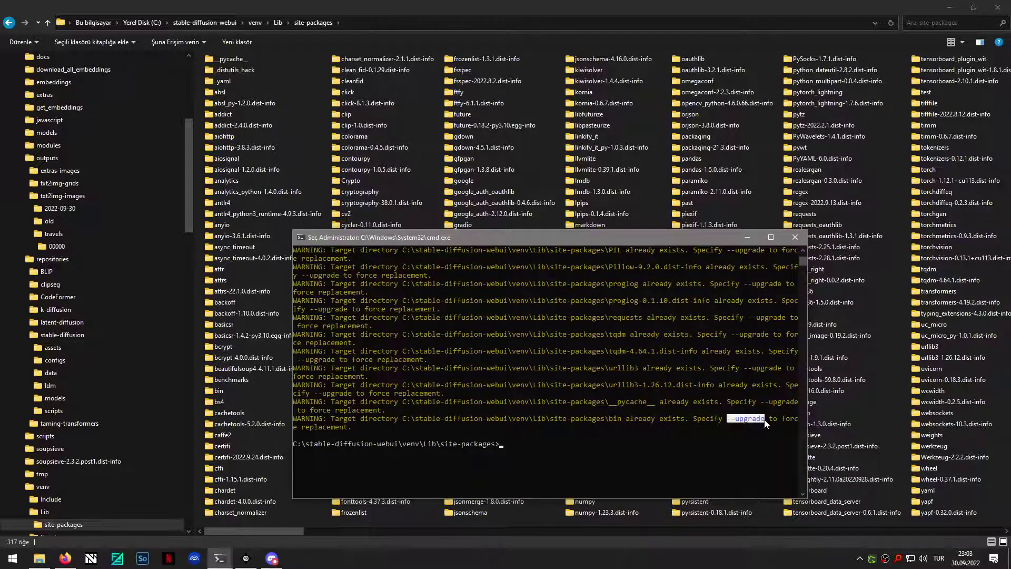
key("Up")
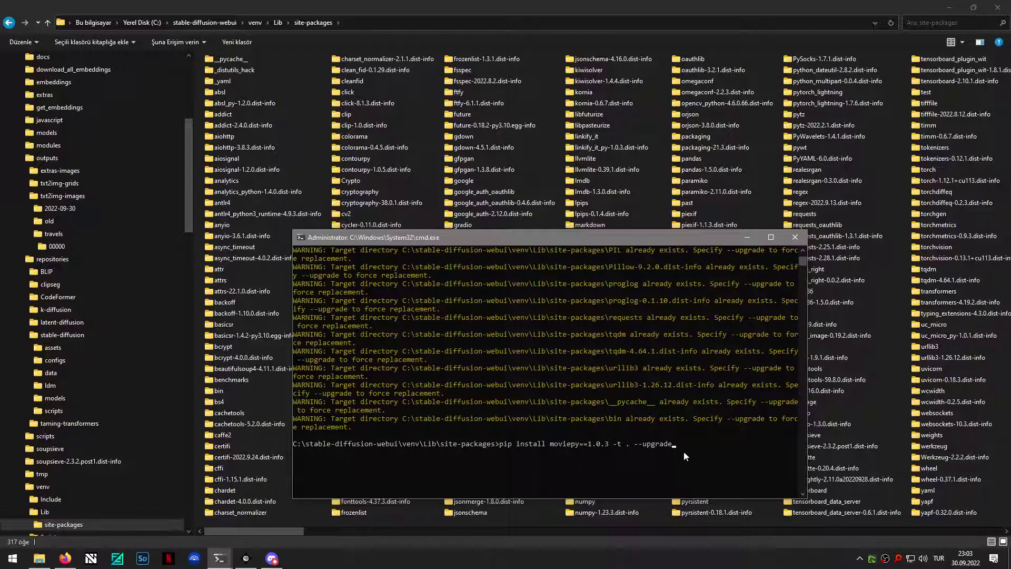
key("BackSpace")
key("BackSpace")
key("BackSpace")
key("BackSpace")
key("BackSpace")
key("BackSpace")
key("BackSpace")
key("BackSpace")
key("BackSpace")
key("BackSpace")
key("BackSpace")
key("BackSpace")
key("BackSpace")
key("BackSpace")
key("BackSpace")
key("BackSpace")
key("BackSpace")
key("BackSpace")
key("BackSpace")
key("BackSpace")
left_click(796, 237)
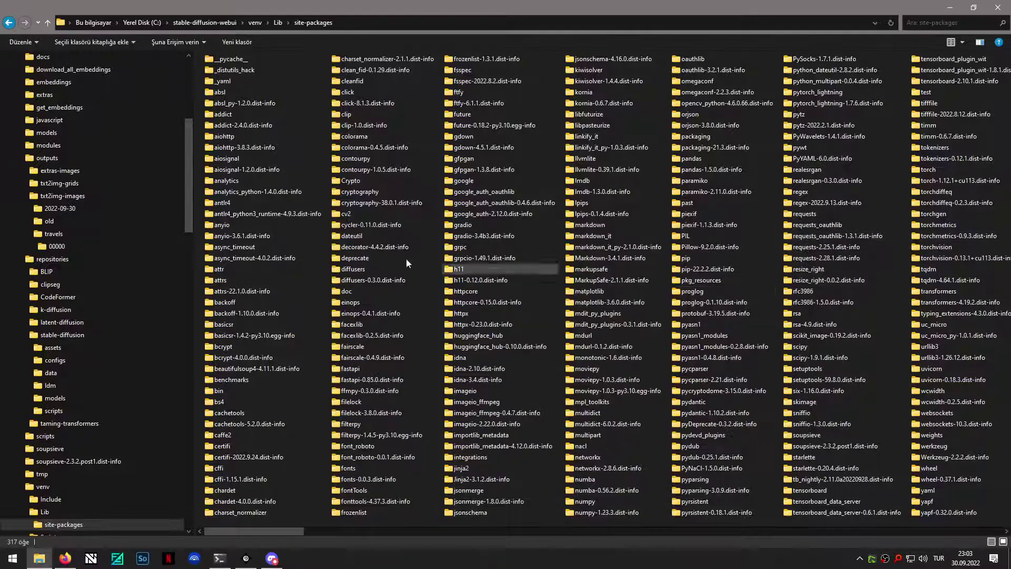
- Leave the stable-diffusion-webui folder and bring Firefox, showing the seed_travel README, to the front
left_click(214, 23)
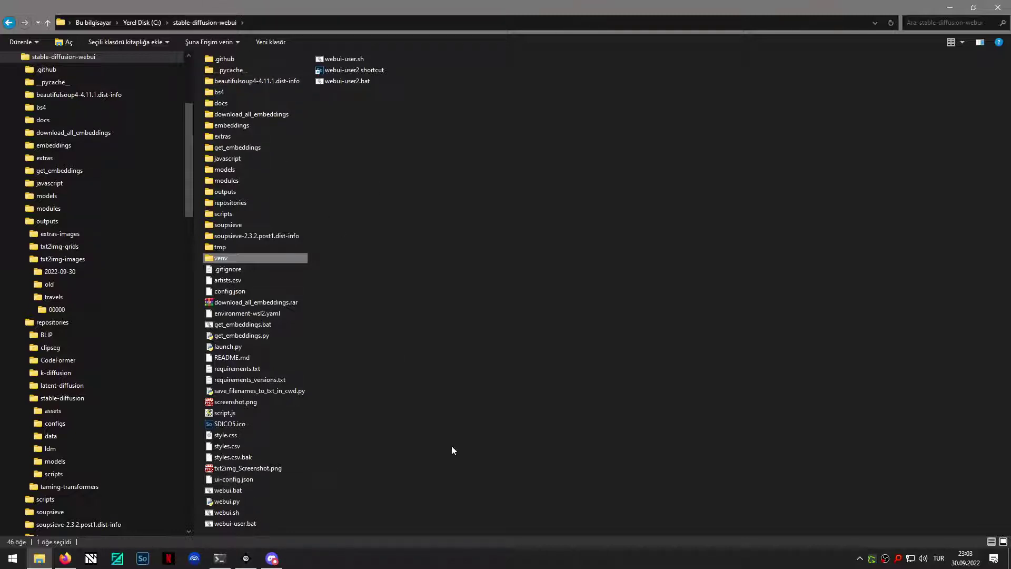
mouse_move(220, 558)
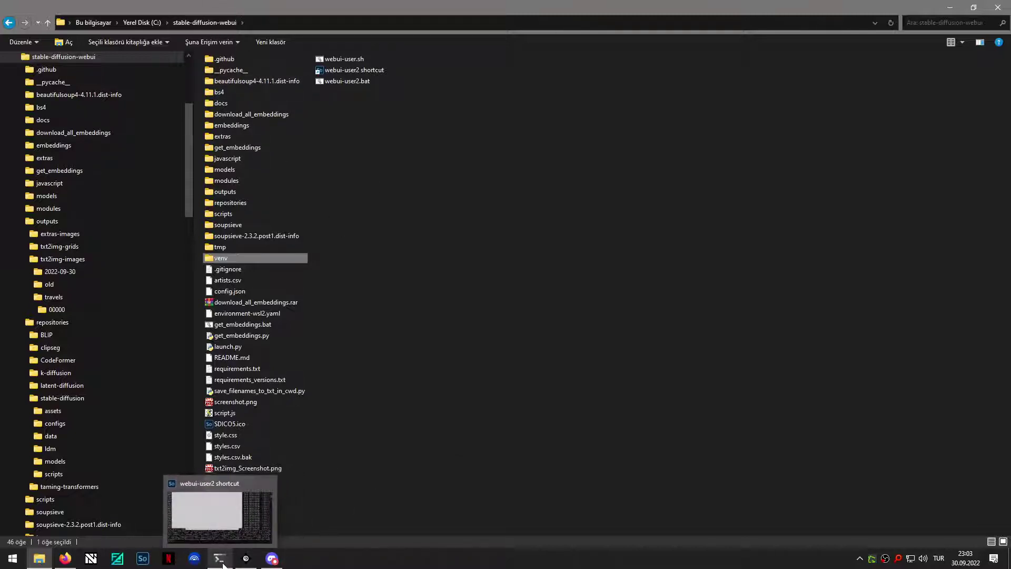
left_click(467, 406)
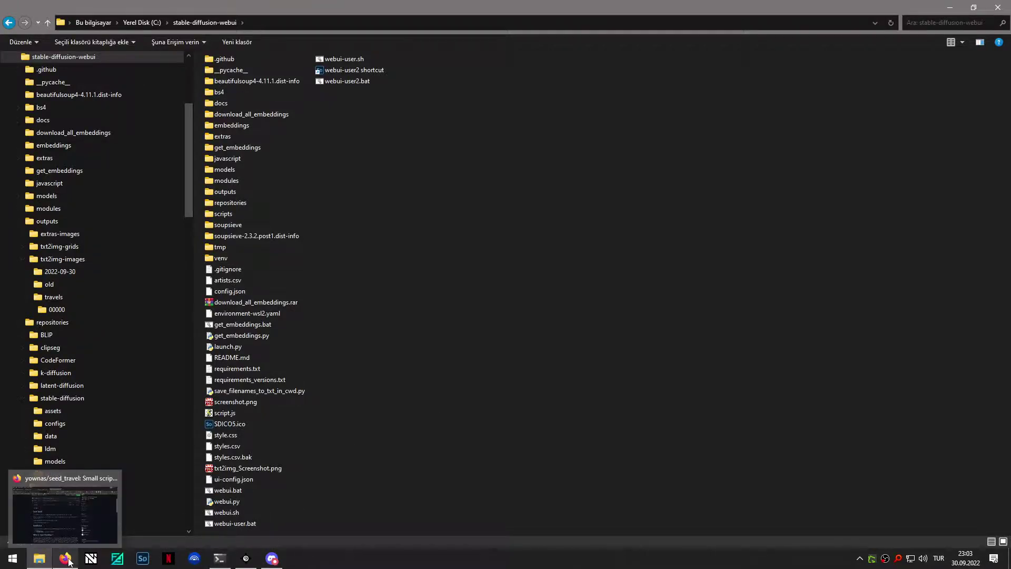
left_click(67, 559)
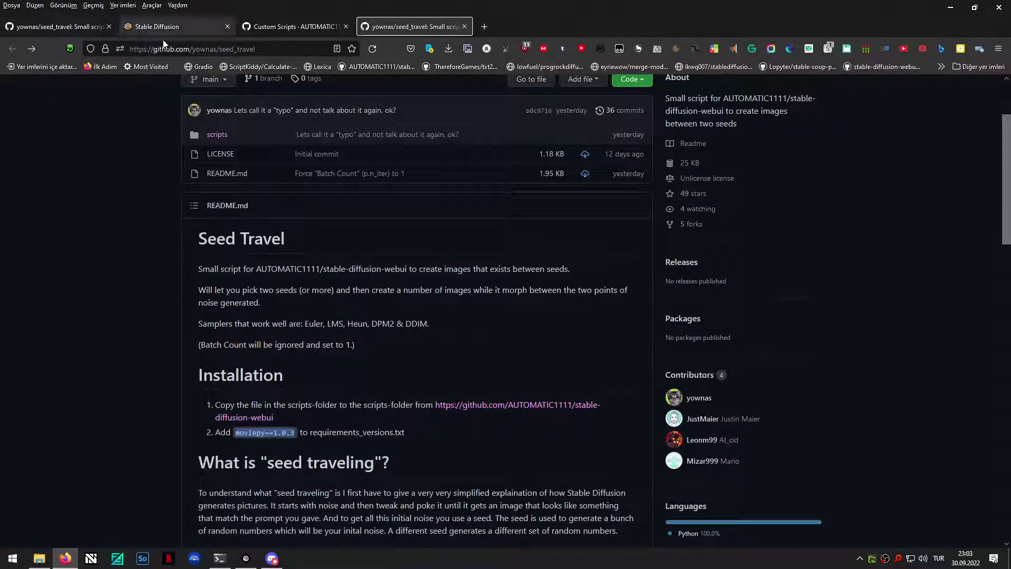
- Select the Seed travel script in txt2img to show seeds 10,11,12,20,35, 10 steps, 30 fps video
left_click(166, 28)
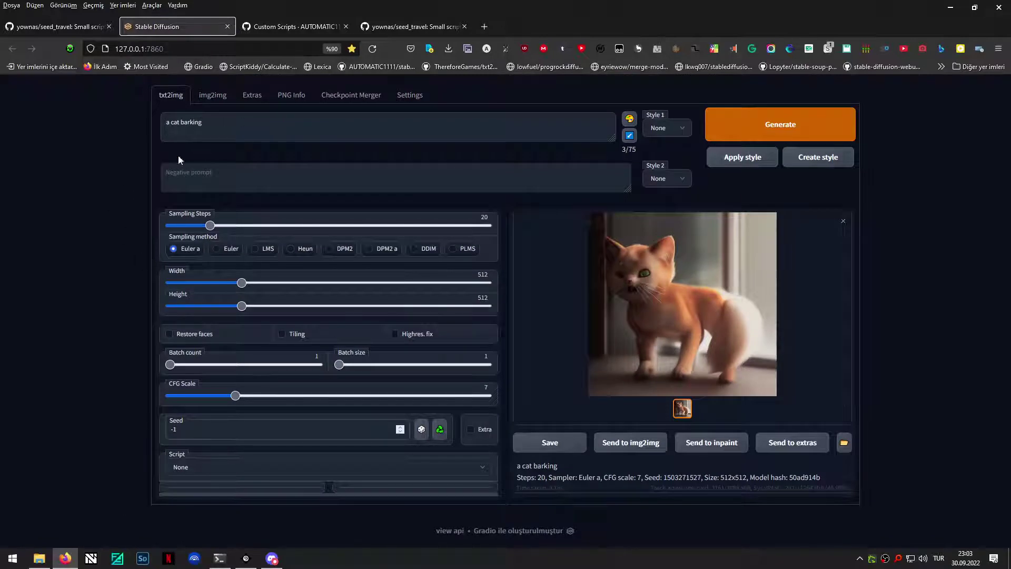
left_click(212, 469)
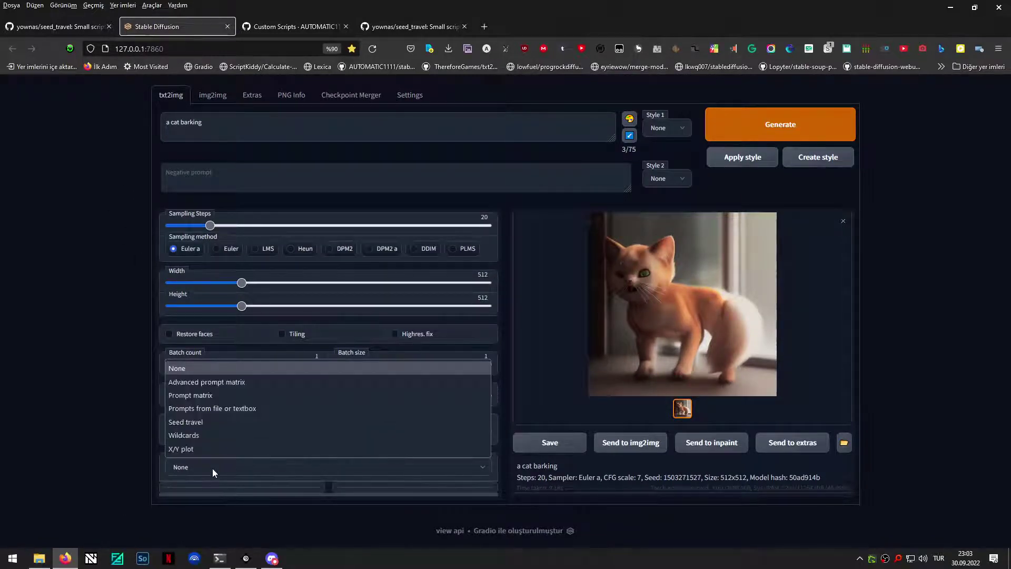
left_click(193, 424)
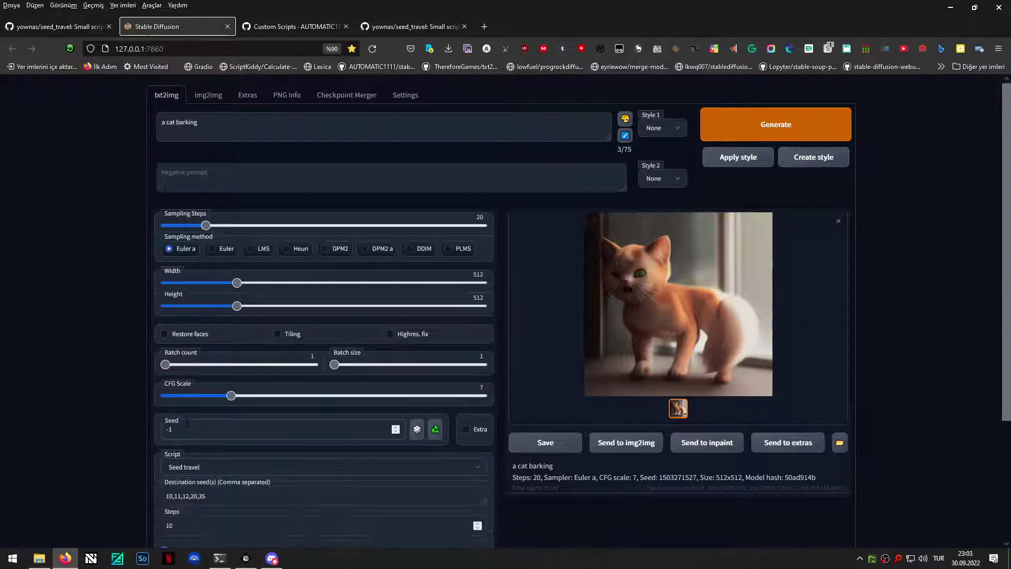
scroll(105, 432, "down", 3)
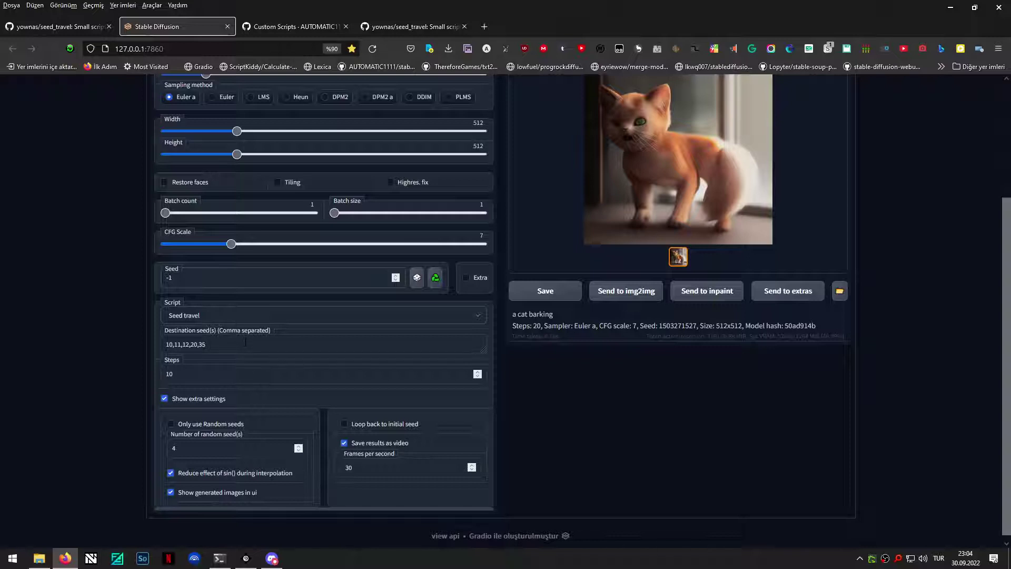
- Review the Seed travel destination seeds and settings, then switch the txt2img script back to None
left_click(221, 347)
scroll(76, 425, "up", 2)
scroll(110, 425, "down", 2)
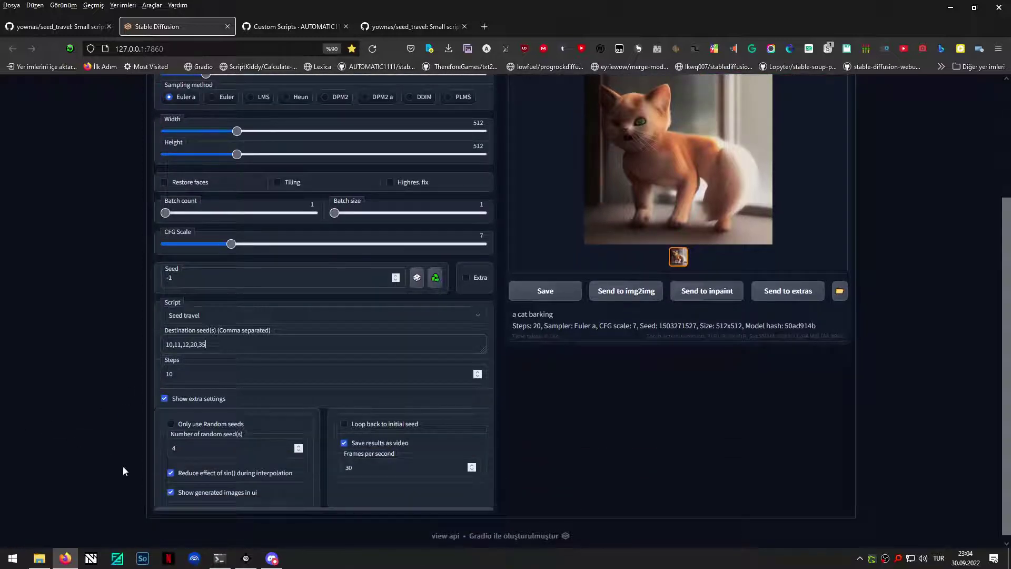
scroll(111, 390, "up", 2)
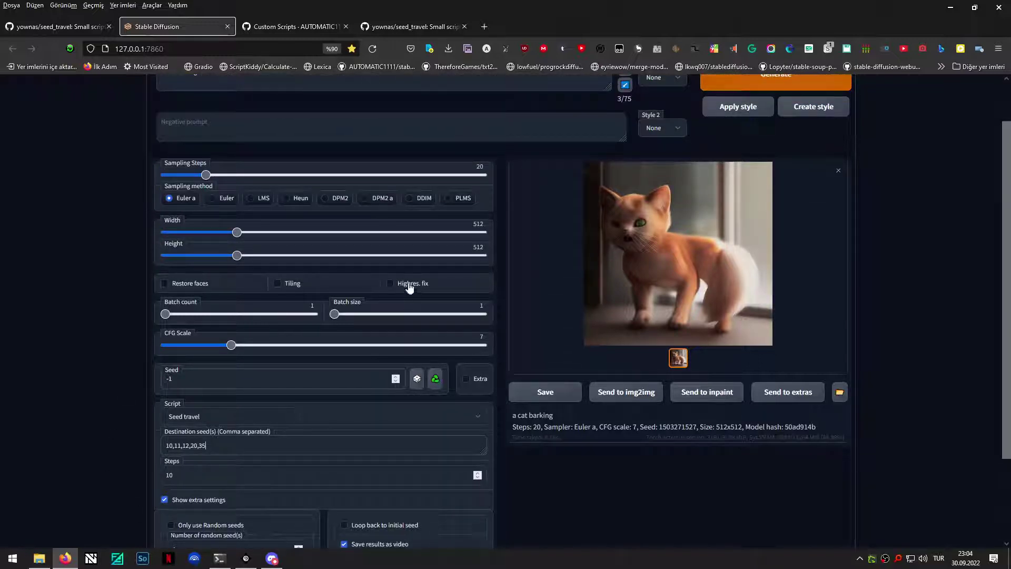
scroll(416, 386, "down", 2)
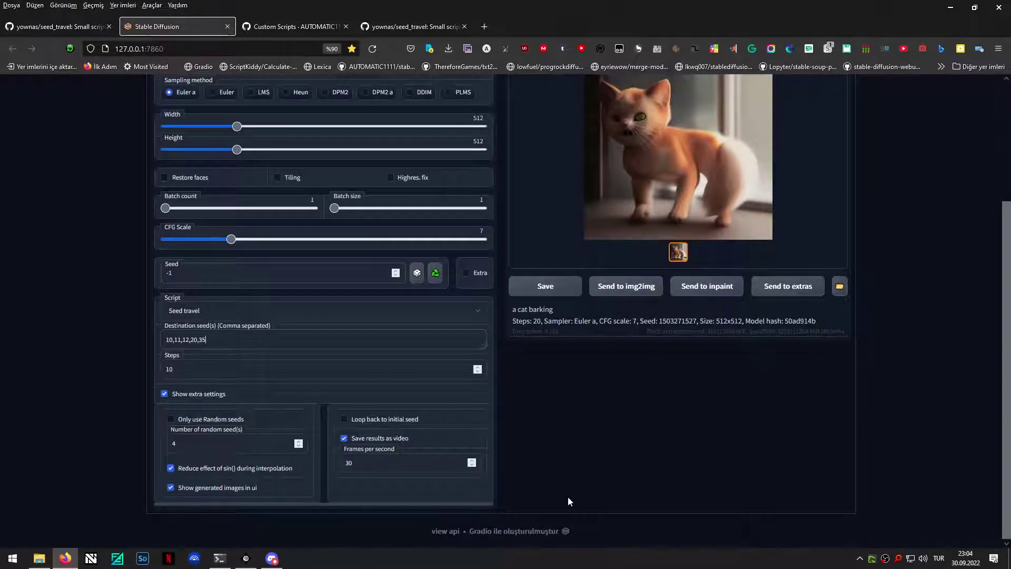
scroll(568, 496, "up", 3)
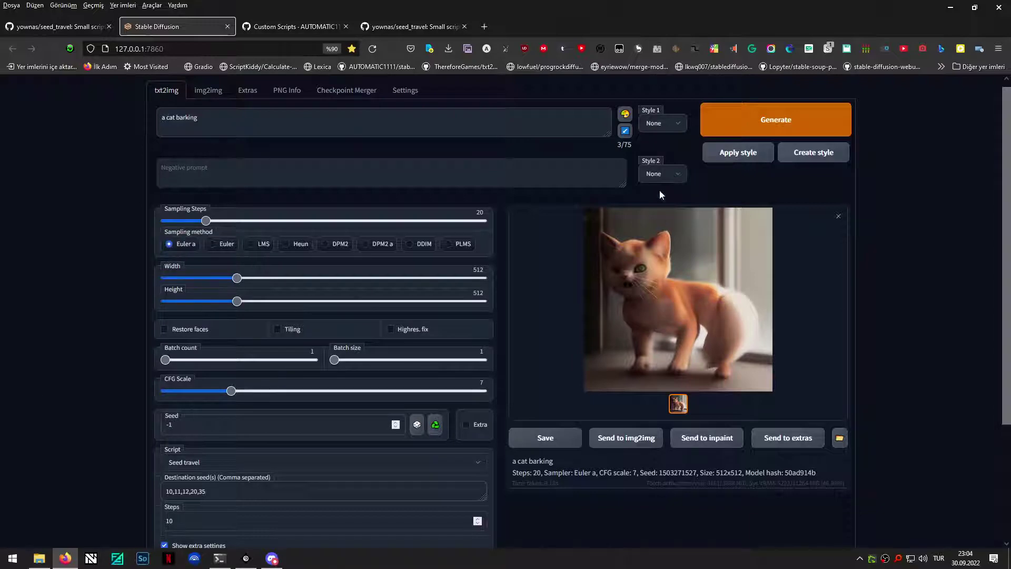
scroll(257, 416, "down", 3)
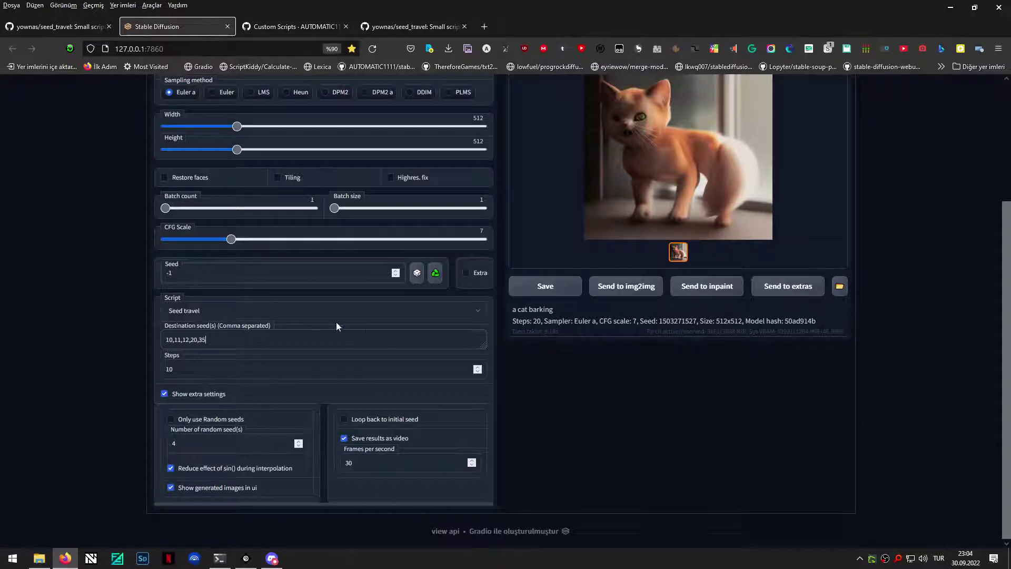
left_click(286, 311)
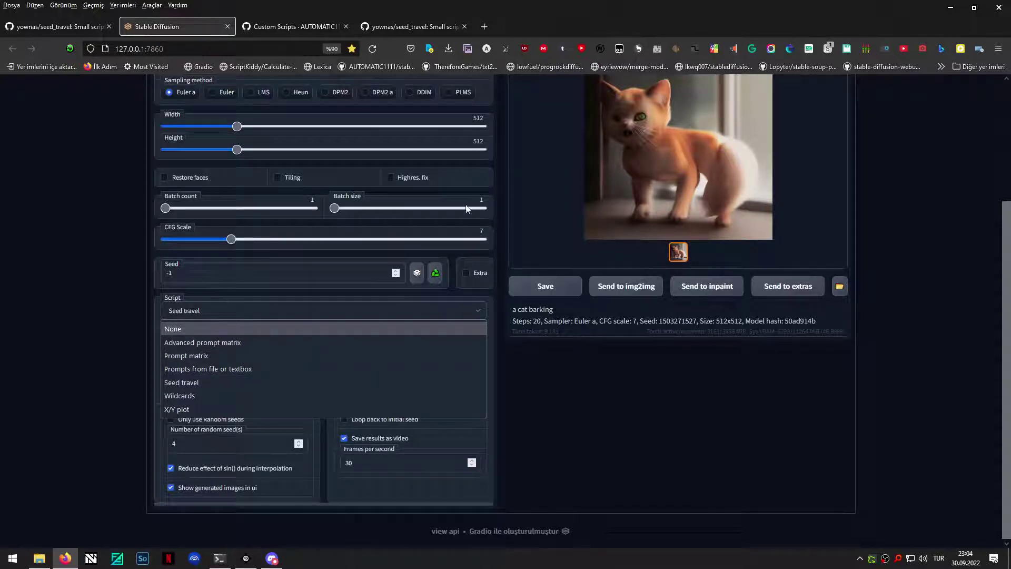
left_click(201, 330)
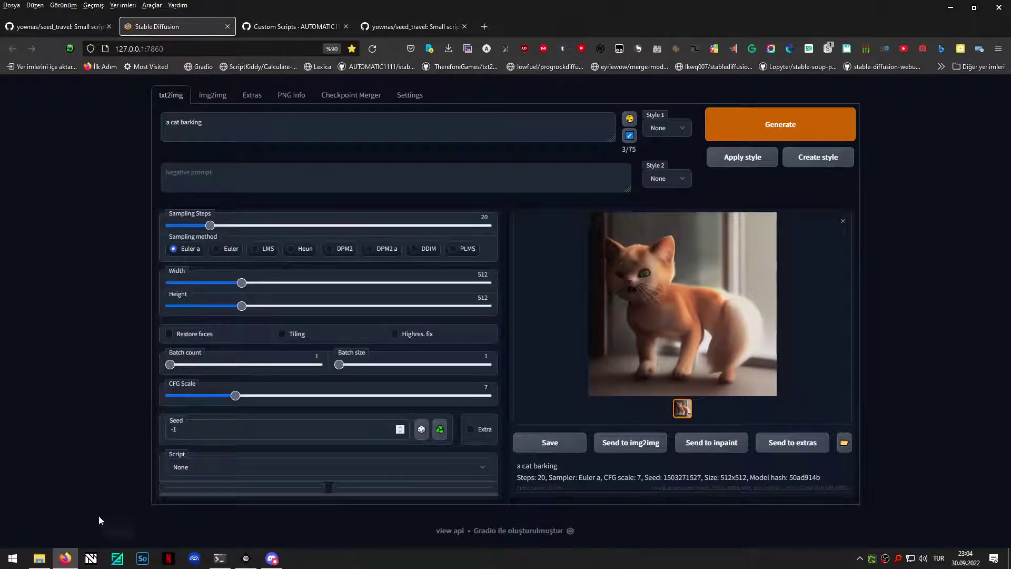
- Return to File Explorer and open the outputs\txt2img-images\travels\00000 folder
mouse_move(39, 559)
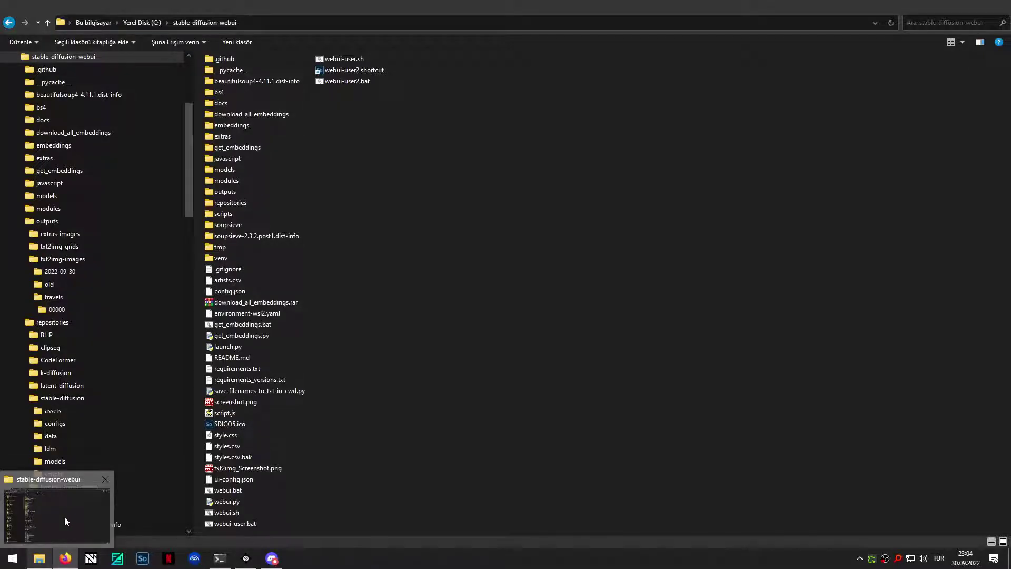
left_click(64, 516)
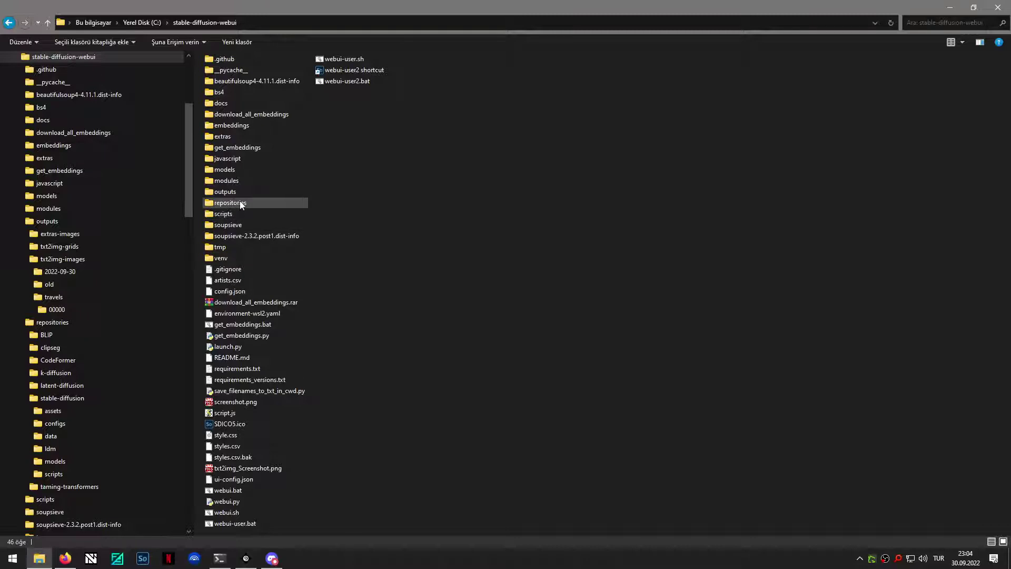
double_click(225, 191)
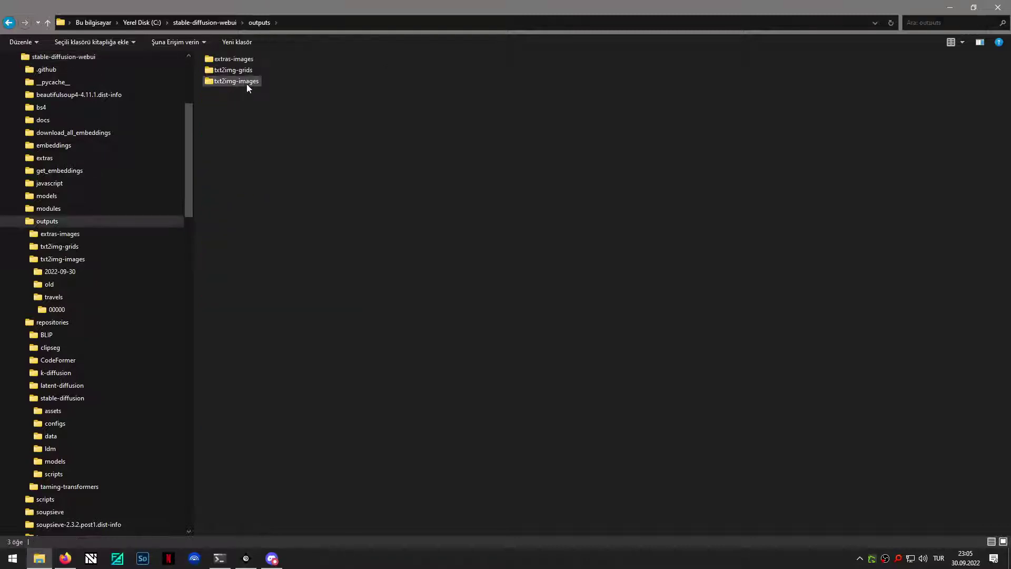
double_click(250, 83)
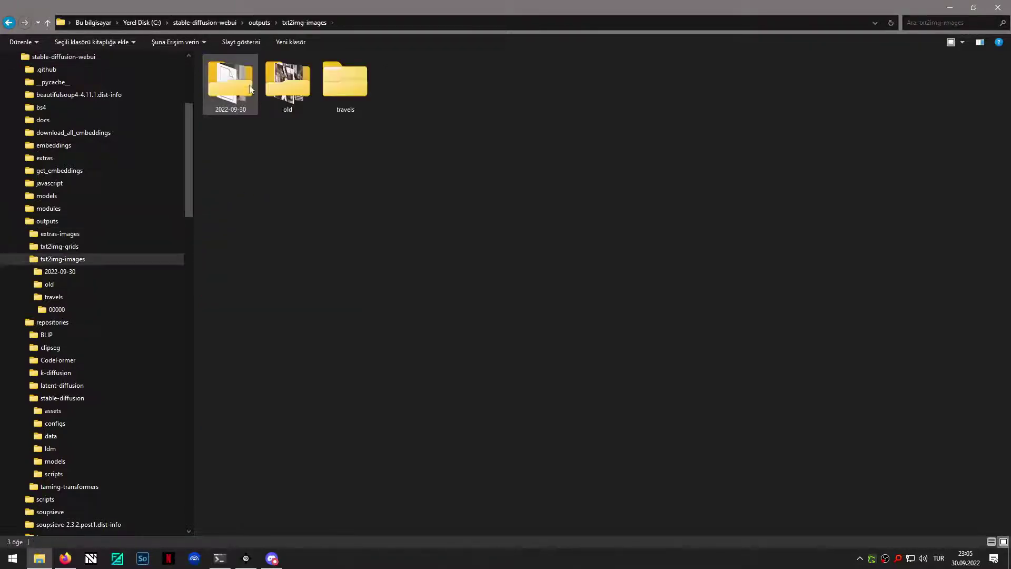
double_click(353, 85)
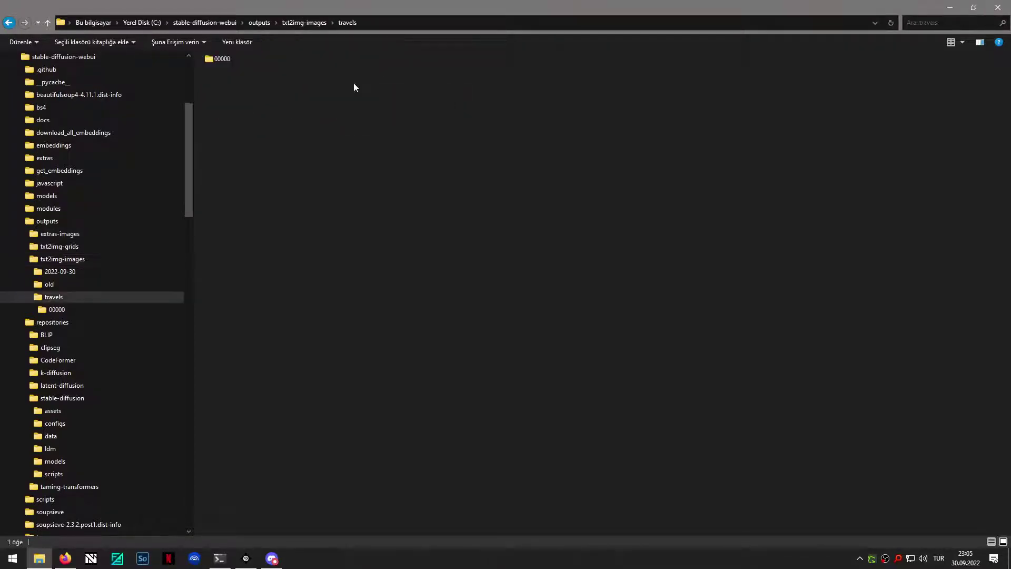
double_click(220, 58)
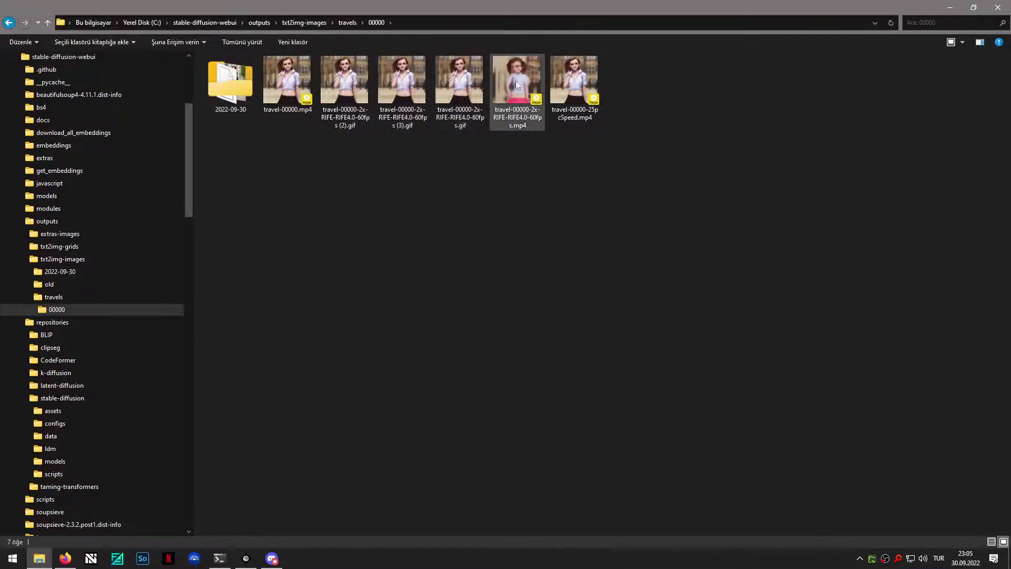
- Play travel-00000.mp4 in PotPlayer twice, closing the player each time
left_click(298, 86)
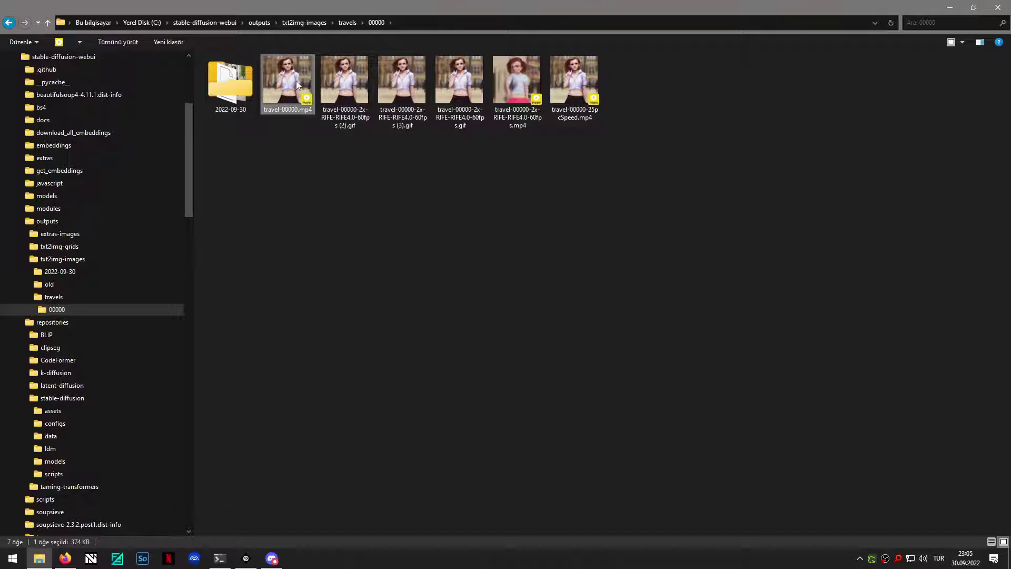
double_click(298, 84)
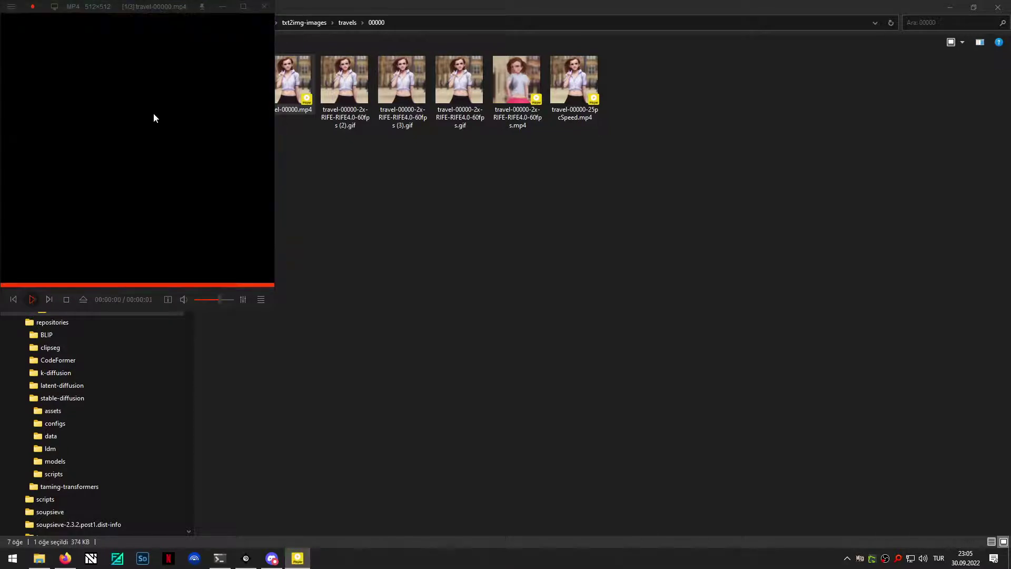
left_click(264, 6)
left_click(295, 159)
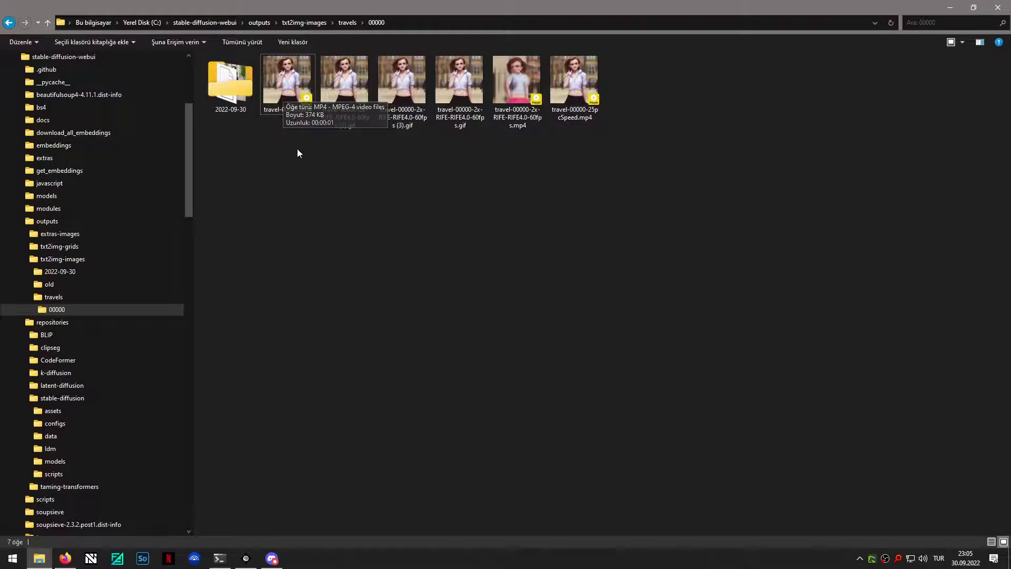
left_click(293, 100)
key("Return")
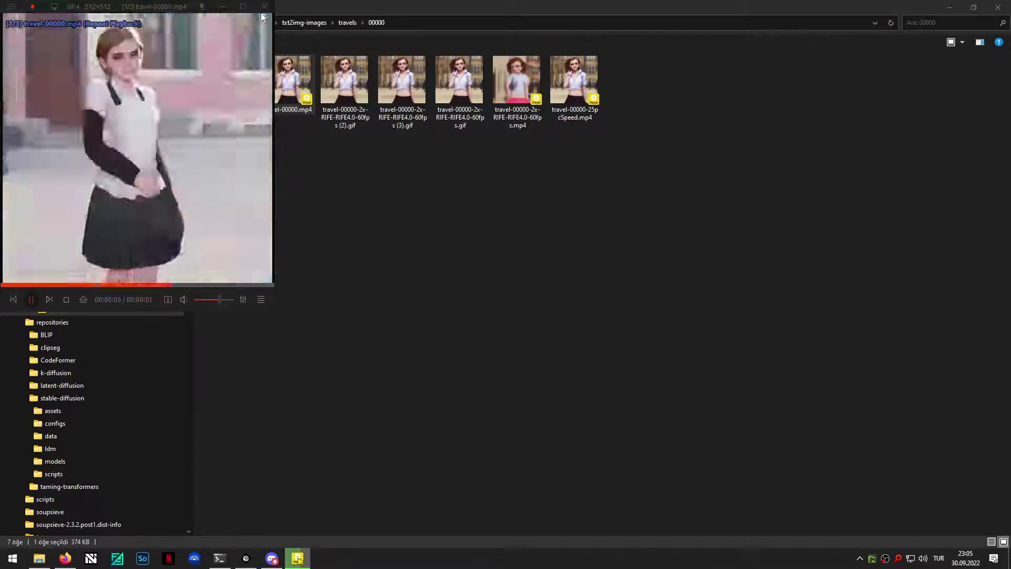
left_click(264, 6)
left_click(397, 138)
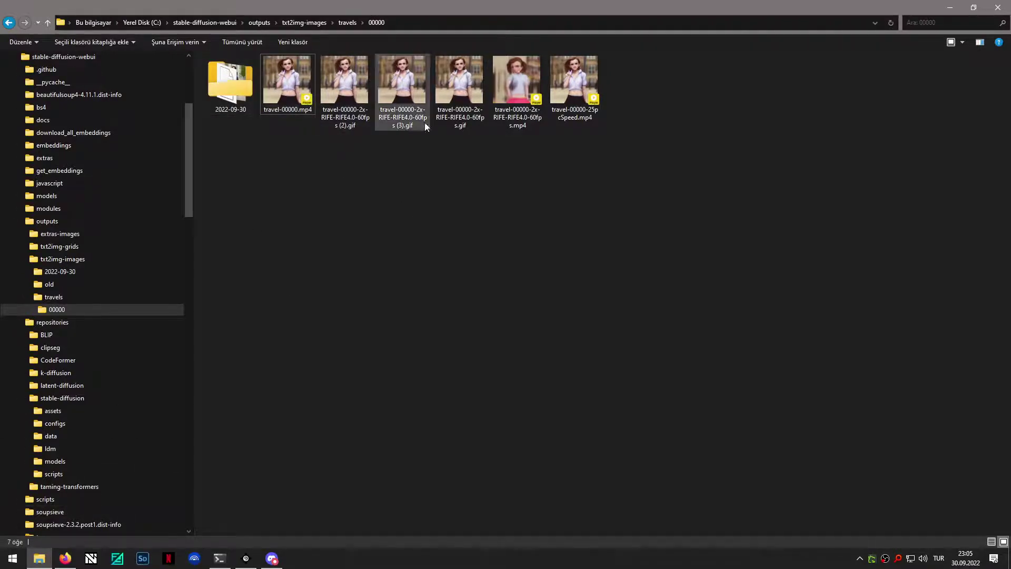
- Bring up Flowframes and position its window beside the 00000 folder
left_click(117, 558)
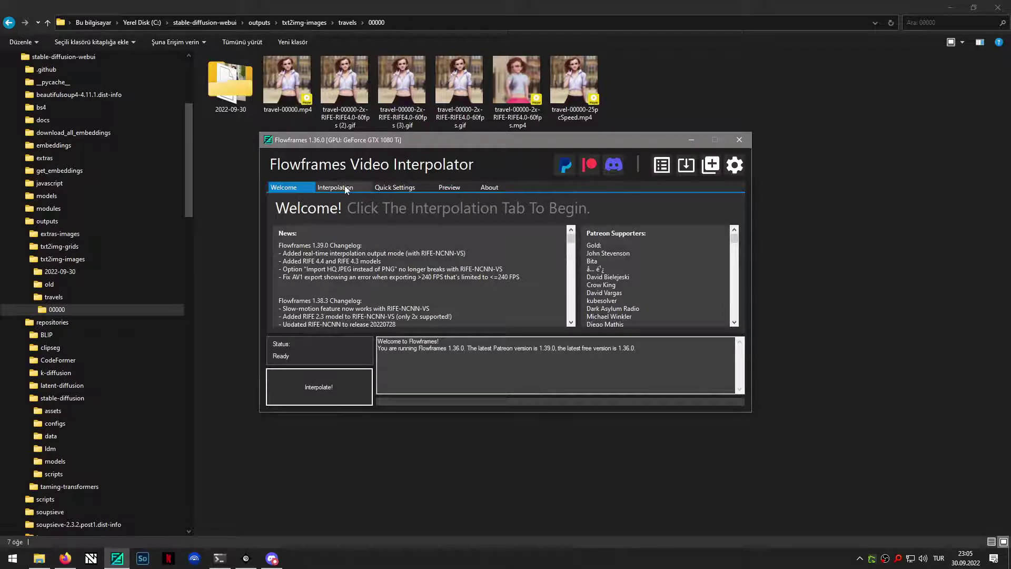
left_click_drag(508, 143, 593, 180)
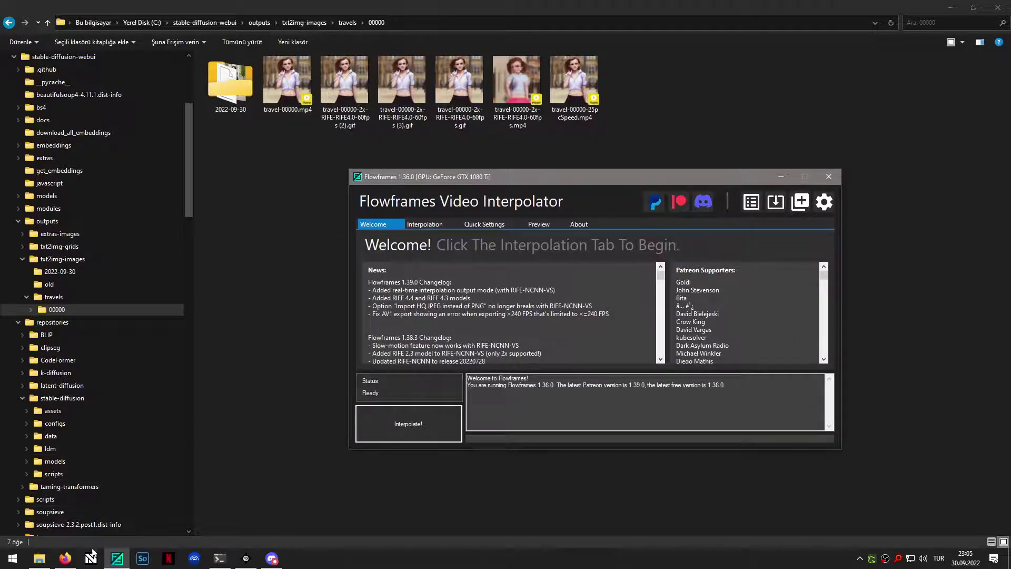
left_click(463, 84)
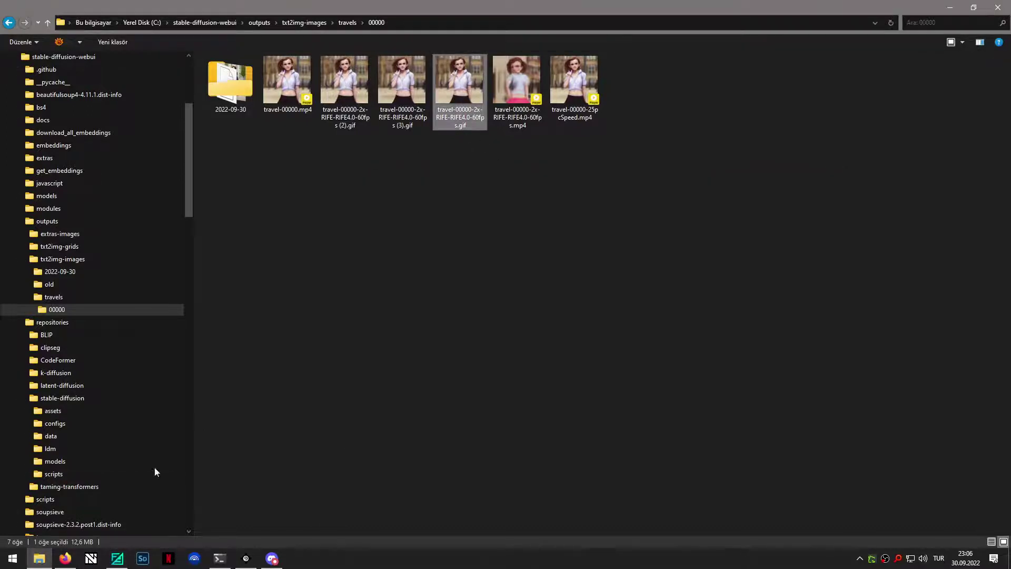
left_click(117, 558)
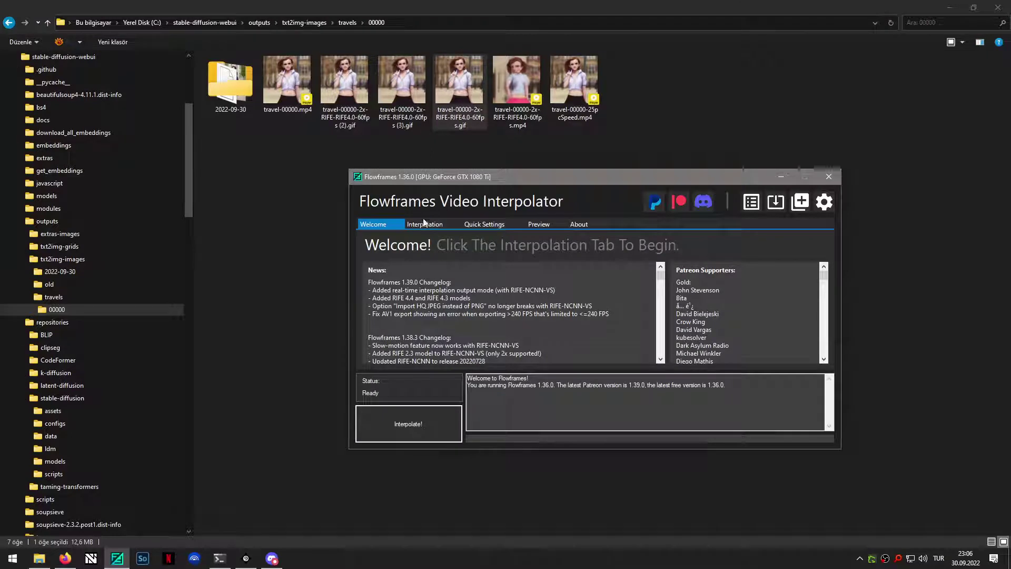
- Load travel-00000.mp4 into Flowframes for x2 interpolation to 60 FPS at Normal speed
left_click_drag(289, 83, 468, 256)
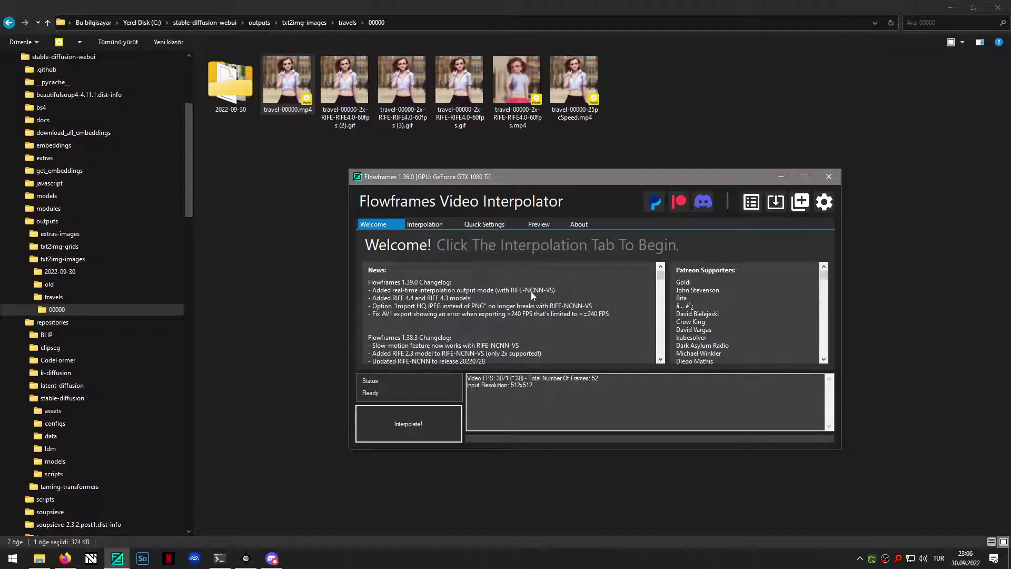
left_click(442, 224)
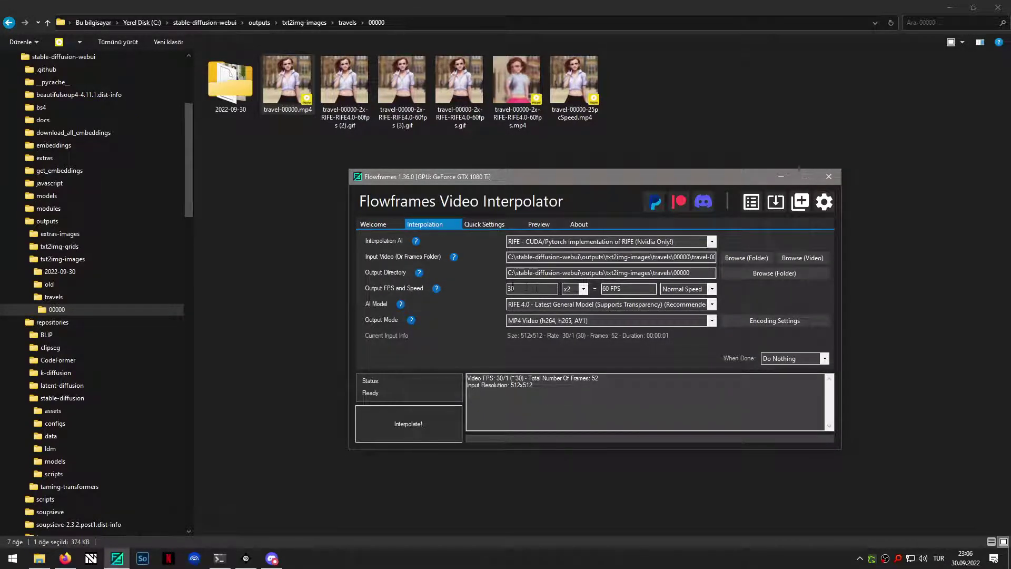
left_click(712, 290)
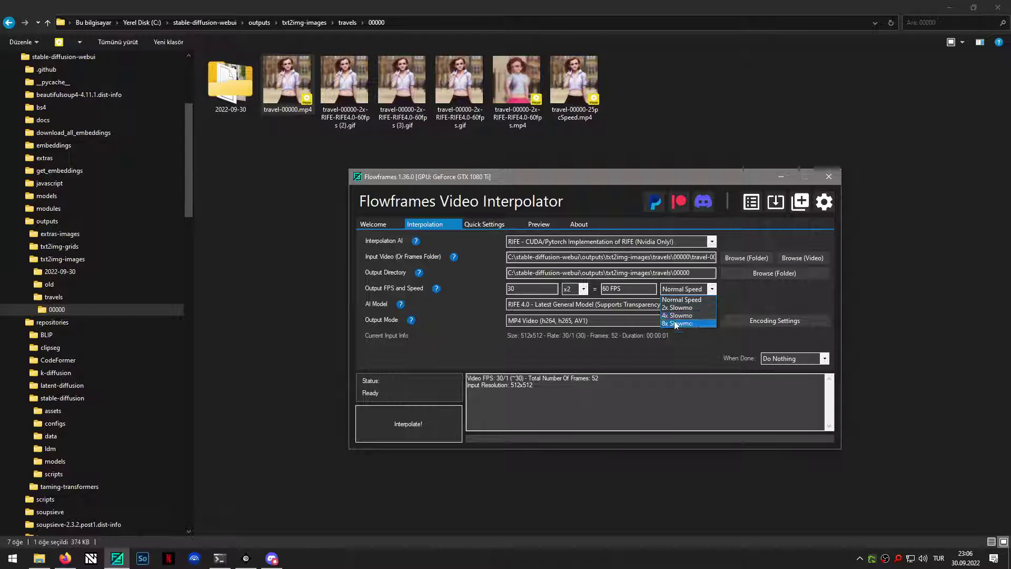
left_click(443, 300)
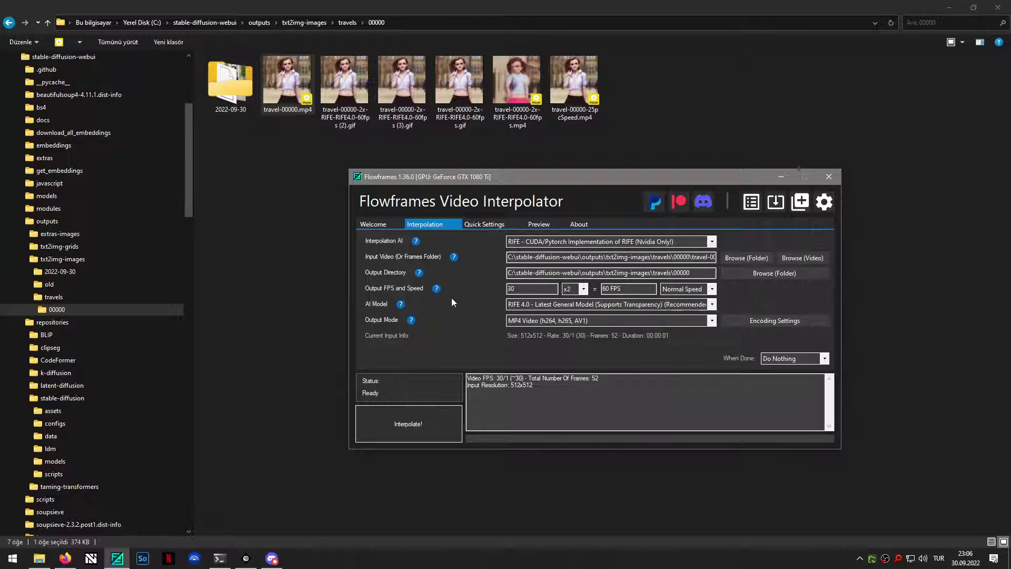
- Play the 60fps and 25pcSpeed MP4s in PotPlayer, pausing and seeking to compare, then close it
double_click(520, 84)
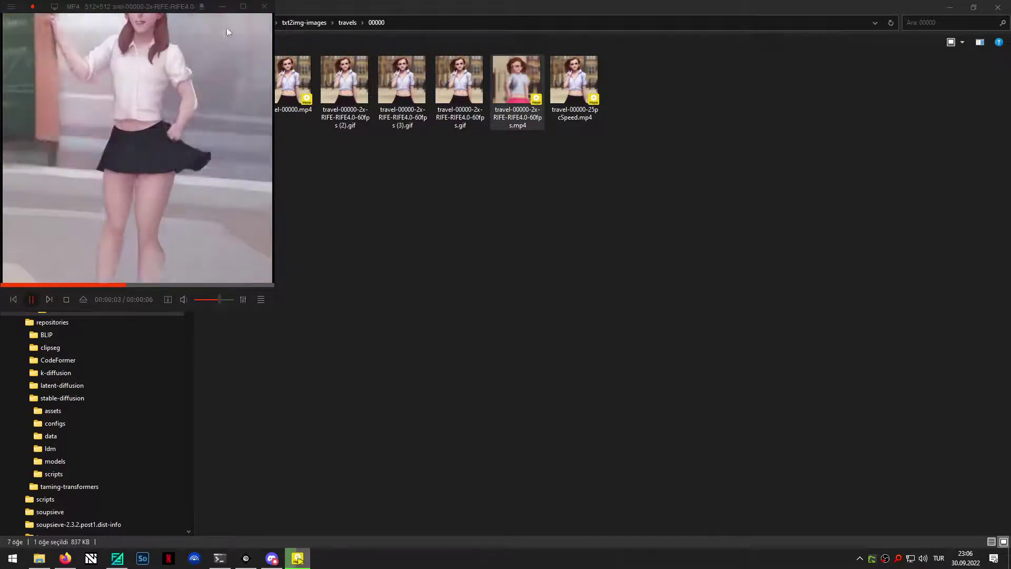
left_click_drag(186, 8, 510, 159)
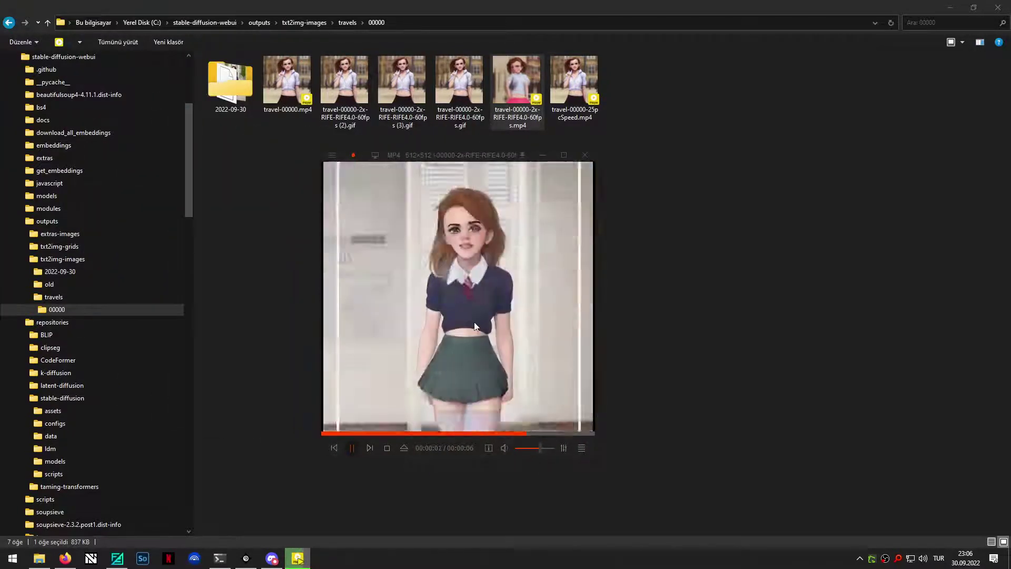
left_click(372, 424)
left_click(326, 434)
left_click(353, 448)
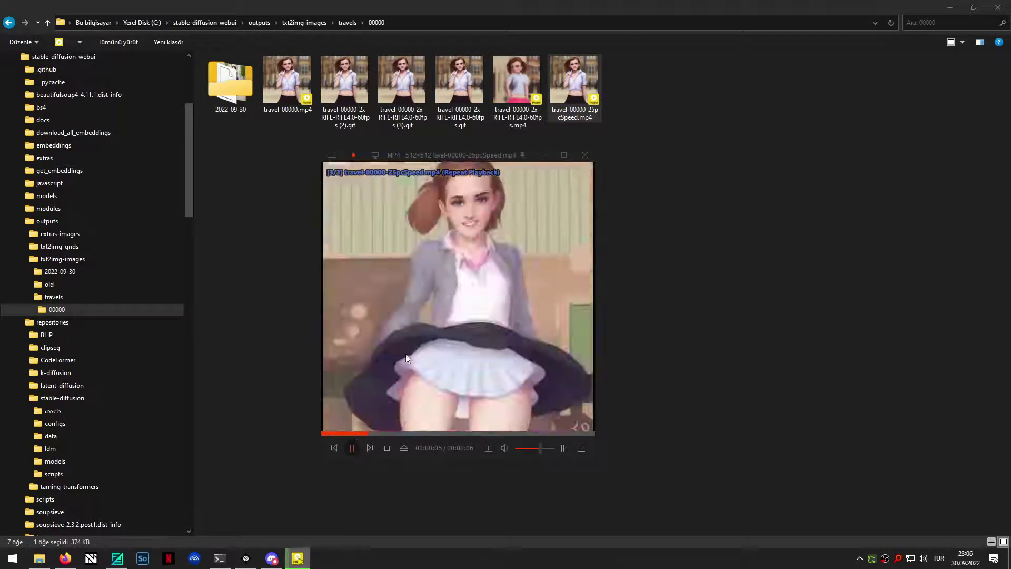
left_click(435, 346)
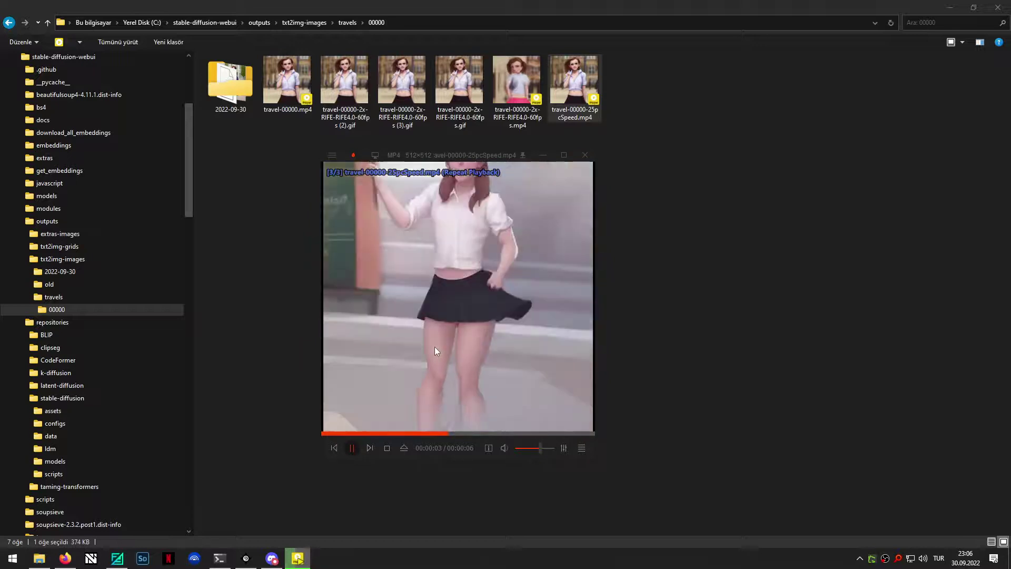
left_click(330, 436)
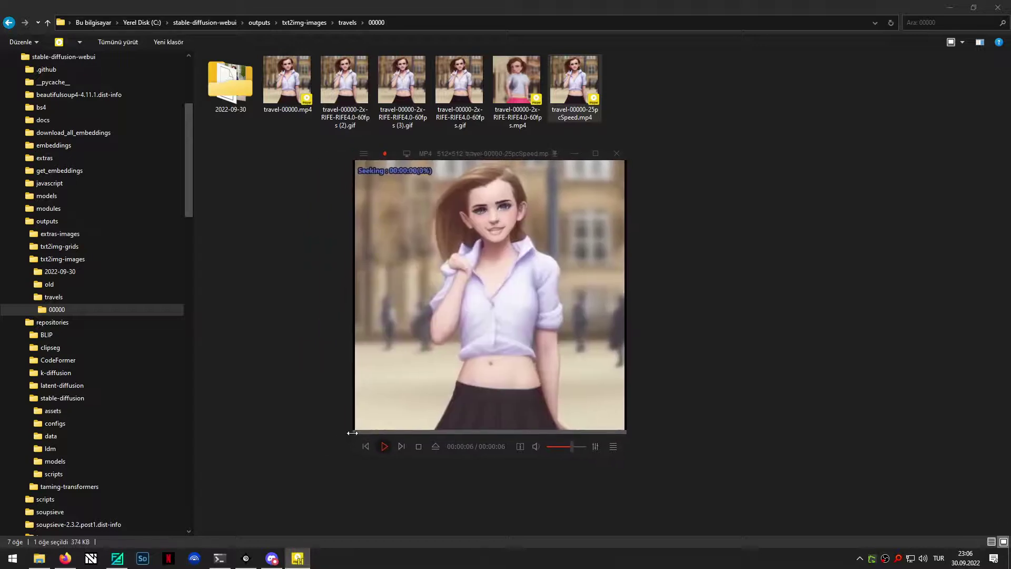
left_click(391, 447)
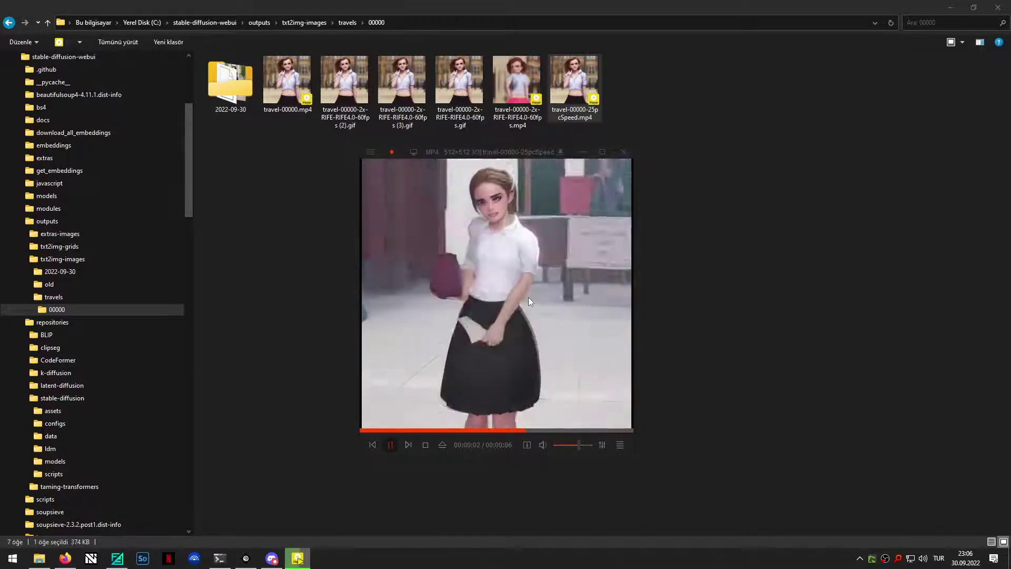
left_click(473, 317)
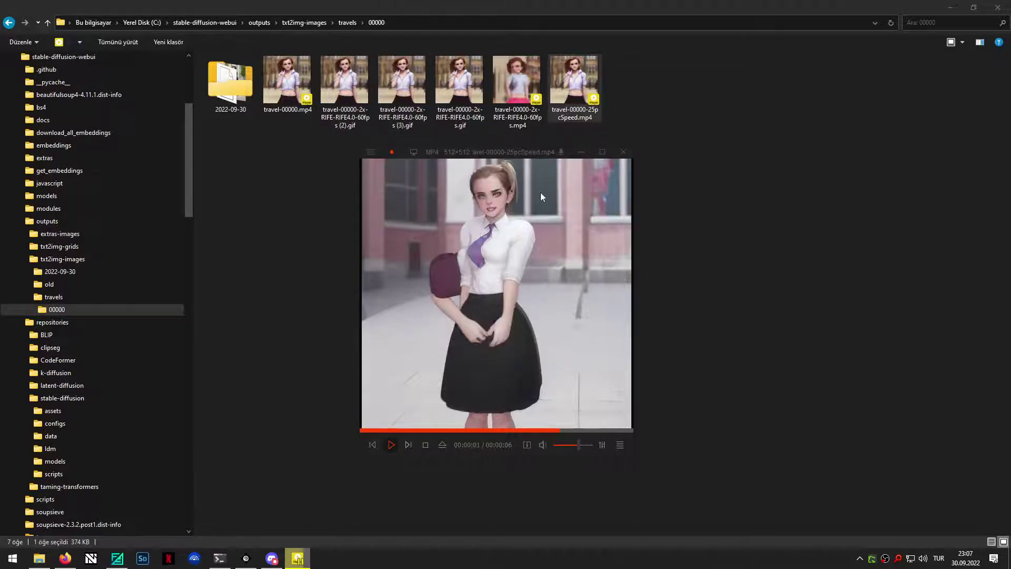
left_click(623, 152)
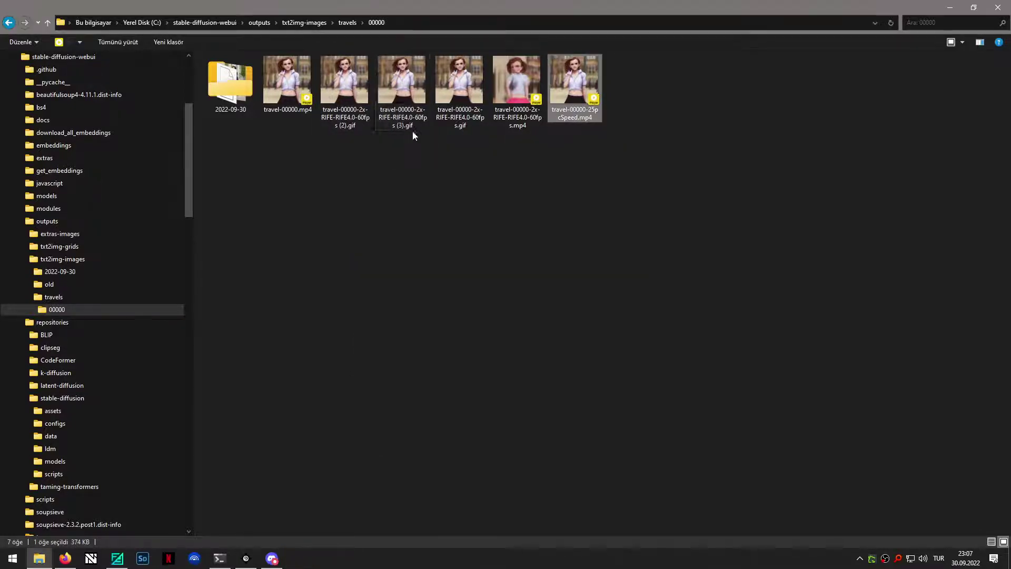
- Deselect the files in the travels\00000 folder holding the GIF and MP4 results
left_click(413, 143)
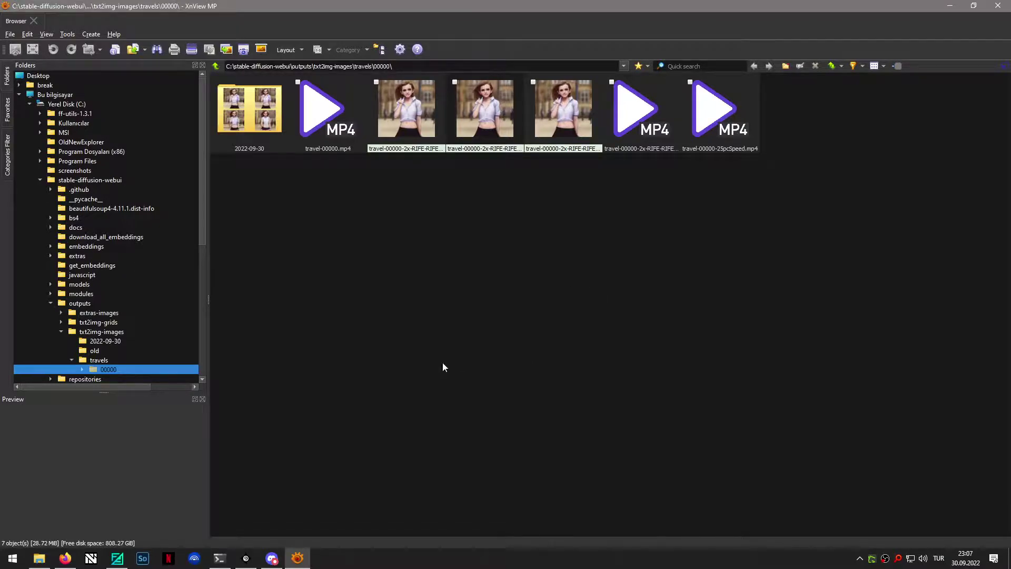
- Open the AUTOMATIC1111 Custom Scripts wiki in Firefox and scroll through scripts like Wildcards and txt2mask
left_click(65, 558)
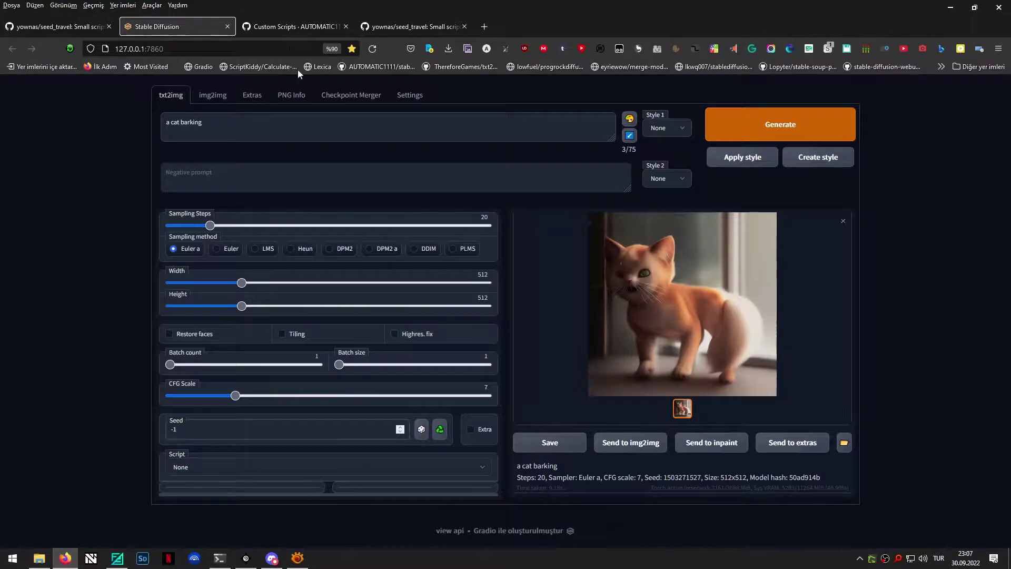
left_click(298, 24)
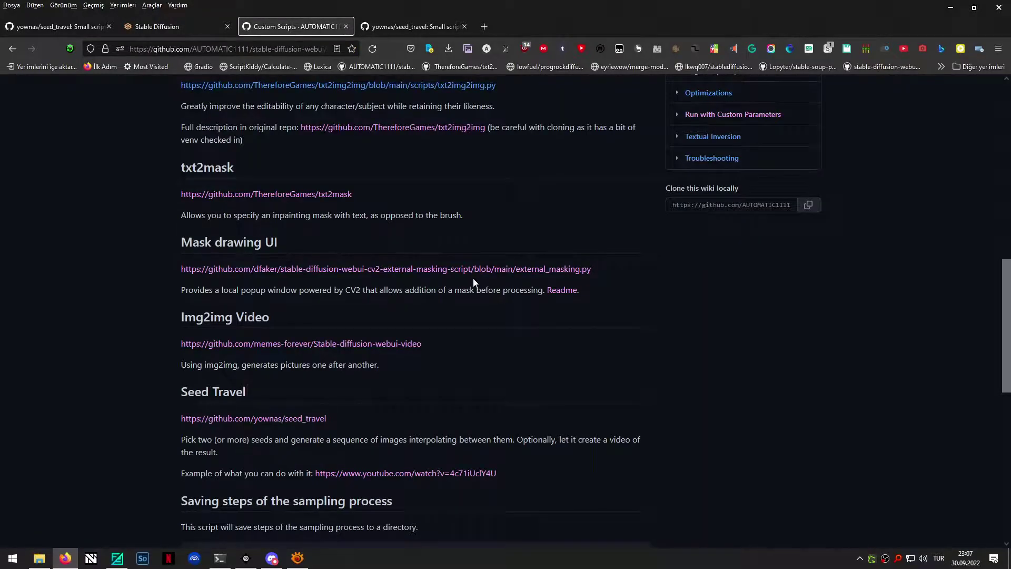
scroll(547, 271, "up", 5)
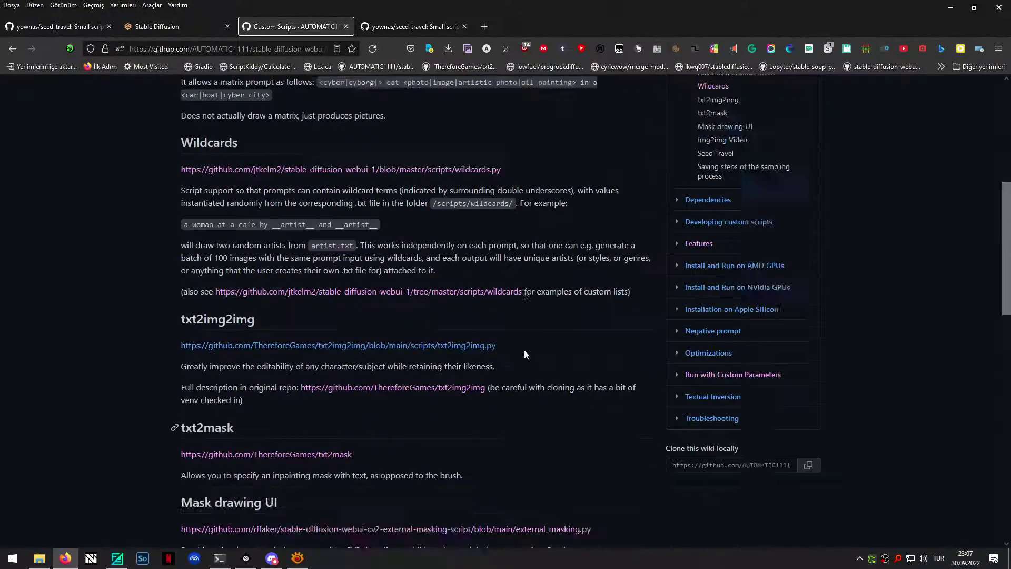
scroll(524, 354, "up", 4)
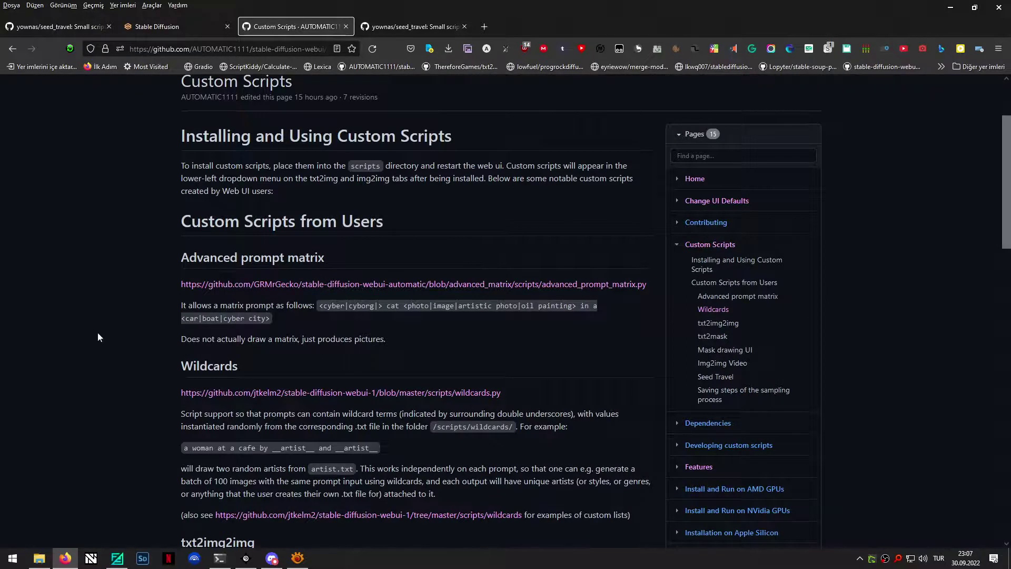
scroll(80, 255, "up", 1)
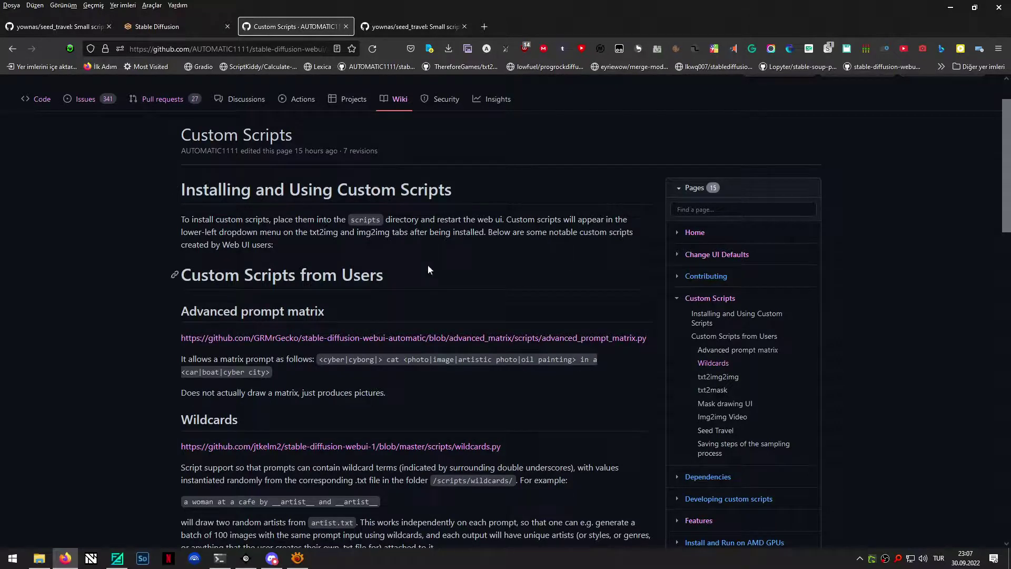
scroll(97, 437, "down", 6)
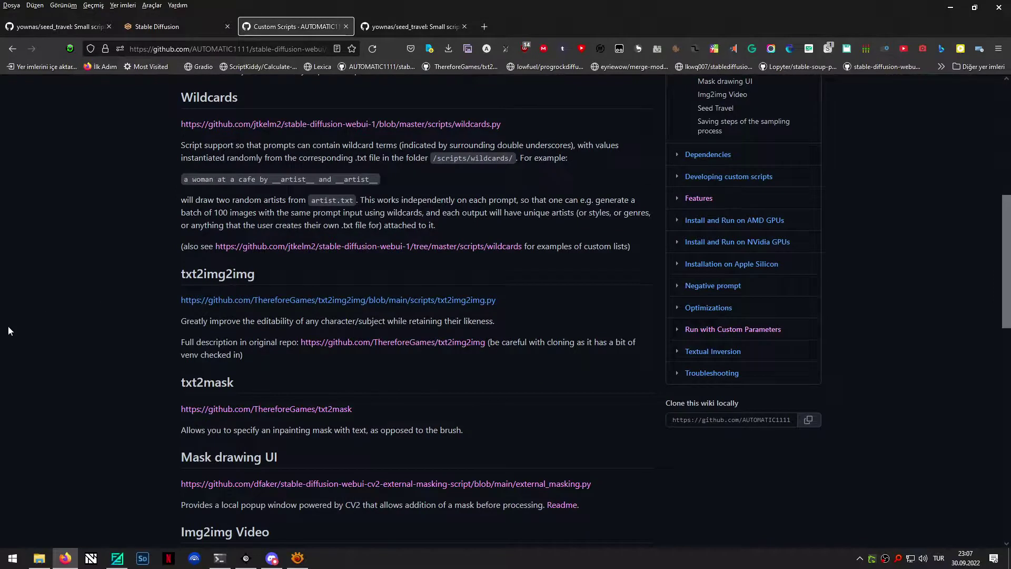
scroll(96, 321, "down", 1)
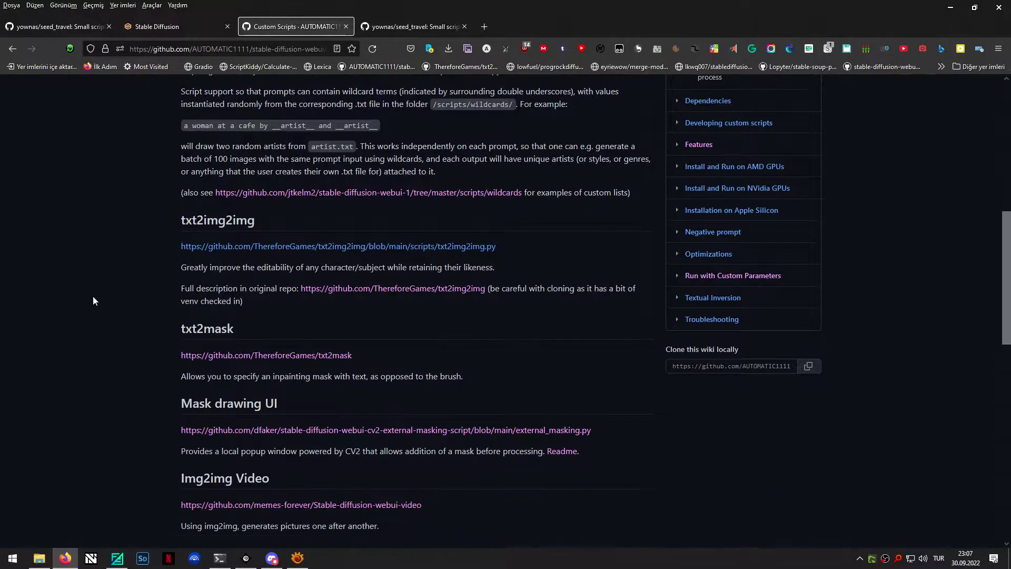